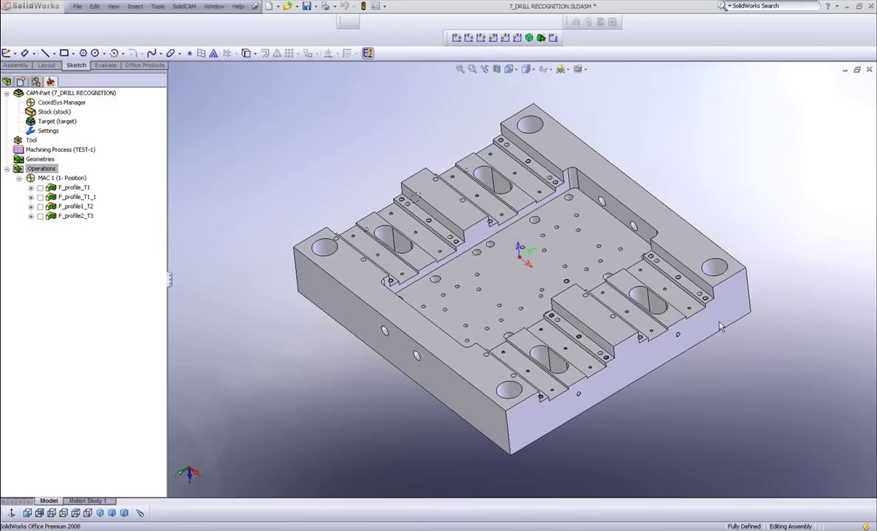
- Zoom in on the mold plate, then fit the whole plate in an isometric view
{"action": "scroll", "coordinate": [543, 240], "scroll_direction": "down", "scroll_amount": 3}
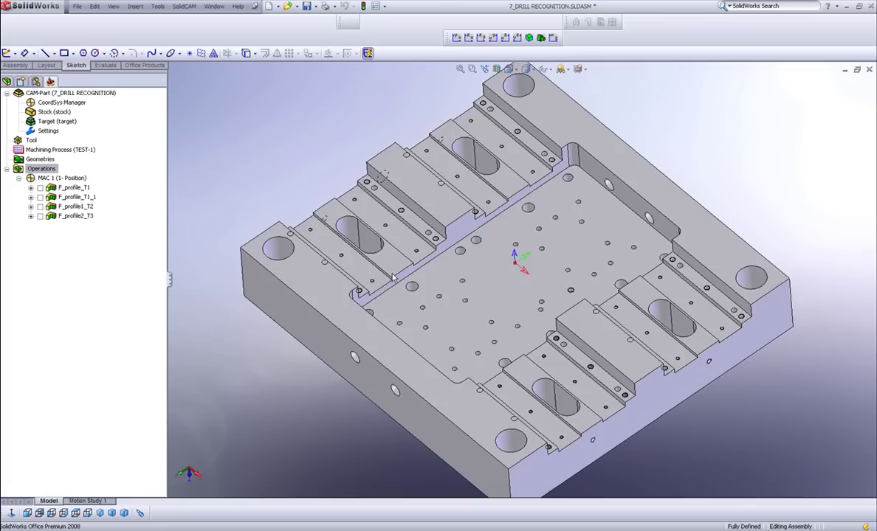
{"action": "key", "text": "ctrl+7"}
- Add a new Drill Recognition operation to the Operations list
{"action": "right_click", "coordinate": [40, 169]}
{"action": "mouse_move", "coordinate": [81, 172]}
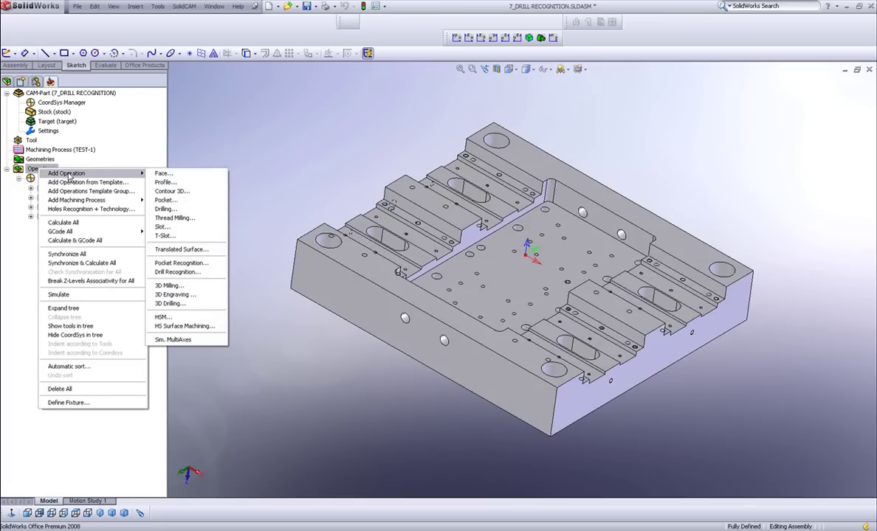
{"action": "left_click", "coordinate": [219, 272]}
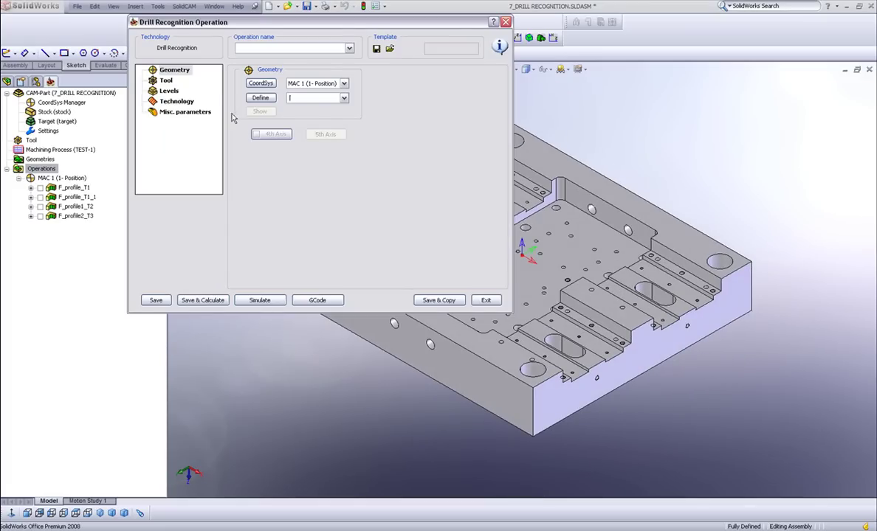
- Define drill_r hole geometry for through and blind holes, with the Hole Diameter filter off
{"action": "left_click", "coordinate": [260, 97]}
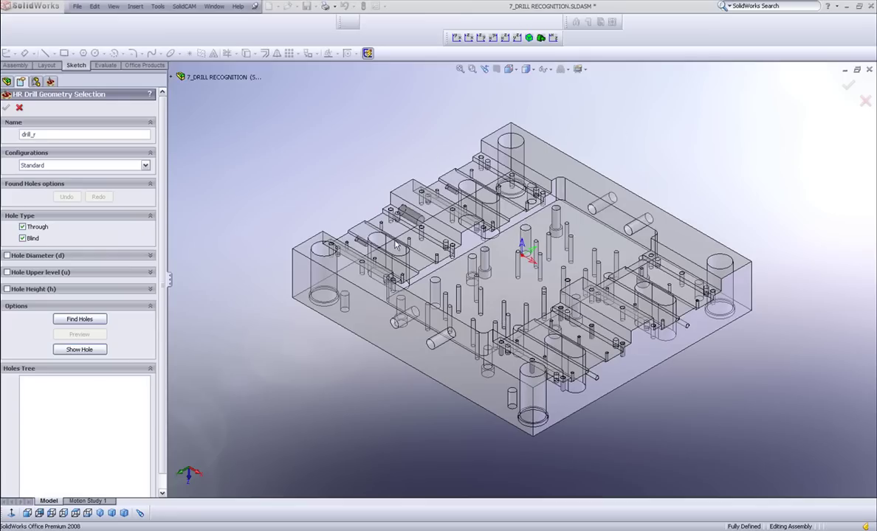
{"action": "middle_click_drag", "start_coordinate": [550, 212], "coordinate": [325, 148]}
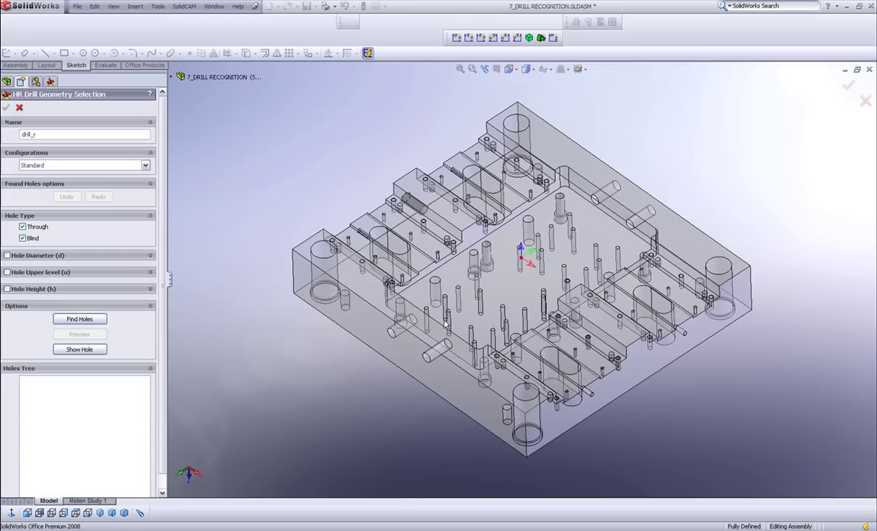
{"action": "middle_click_drag", "start_coordinate": [455, 318], "coordinate": [318, 118]}
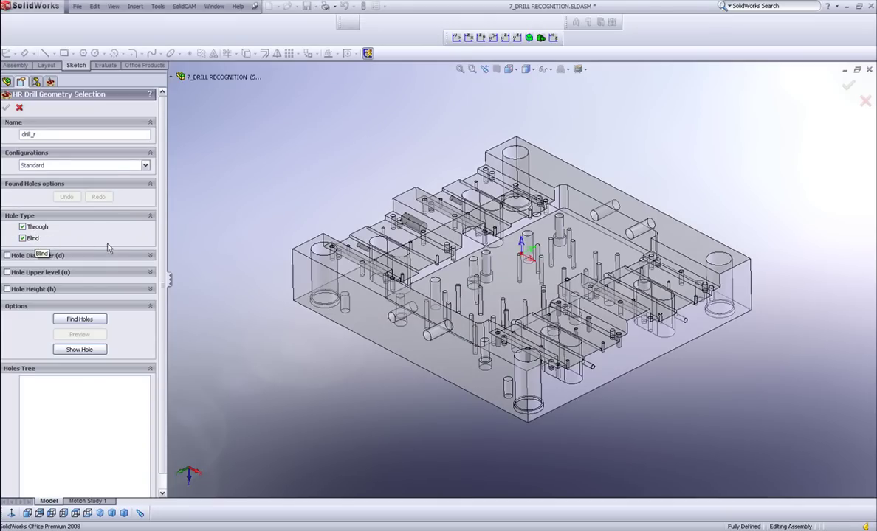
{"action": "left_click", "coordinate": [7, 256]}
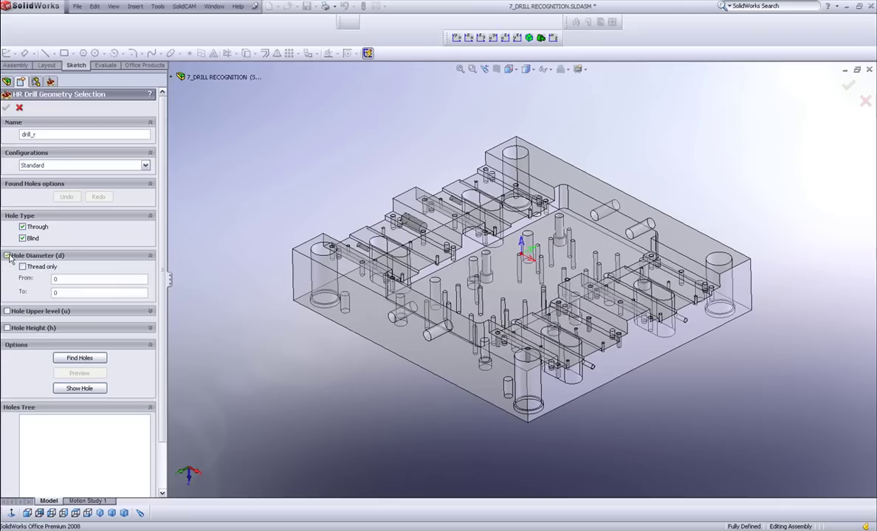
{"action": "left_click", "coordinate": [7, 255]}
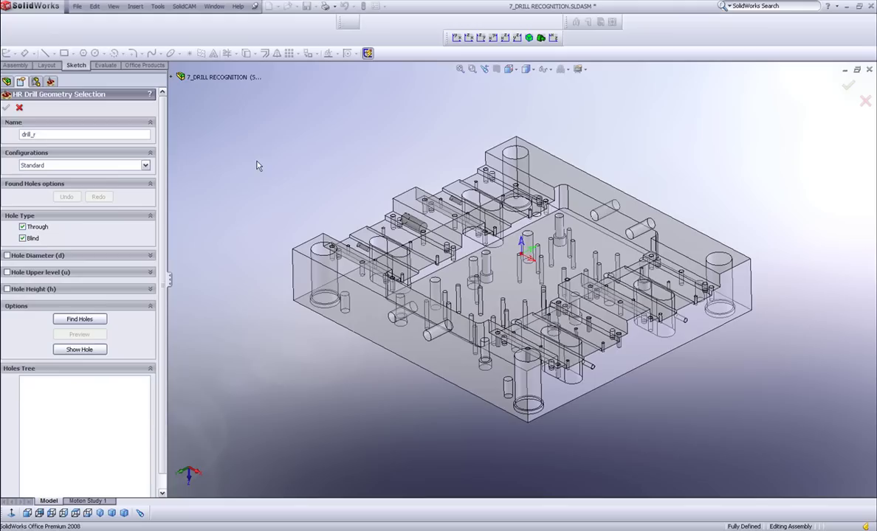
- Find the plate's holes and inspect Shape1 and Shape2 with their Group1 and Group2 holes
{"action": "left_click", "coordinate": [89, 322]}
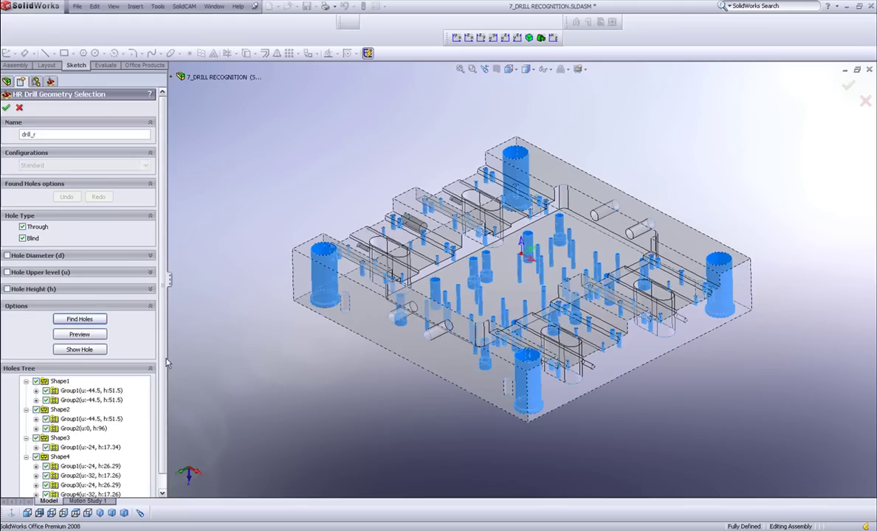
{"action": "scroll", "coordinate": [159, 387], "scroll_direction": "down", "scroll_amount": 1}
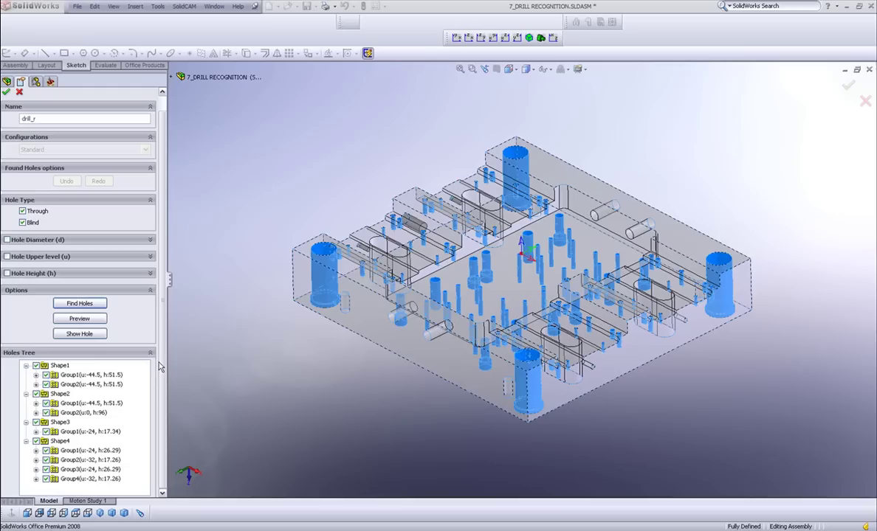
{"action": "left_click", "coordinate": [54, 366]}
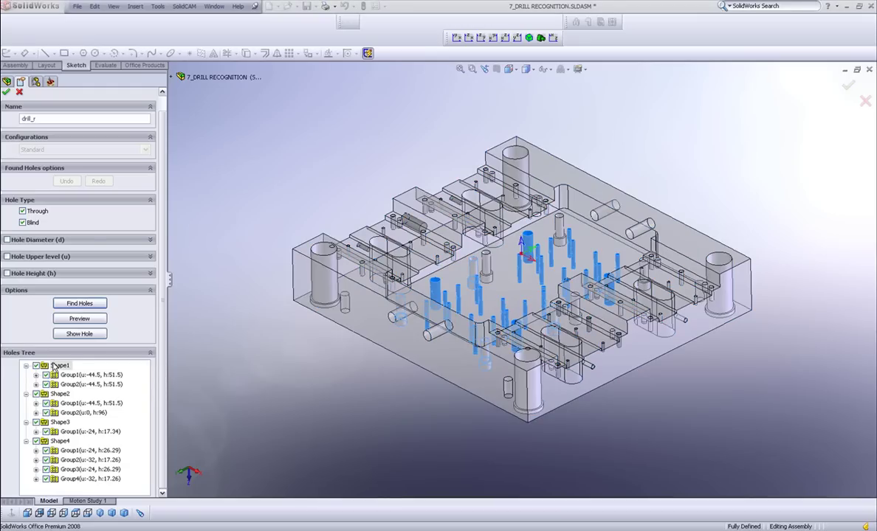
{"action": "left_click", "coordinate": [65, 375]}
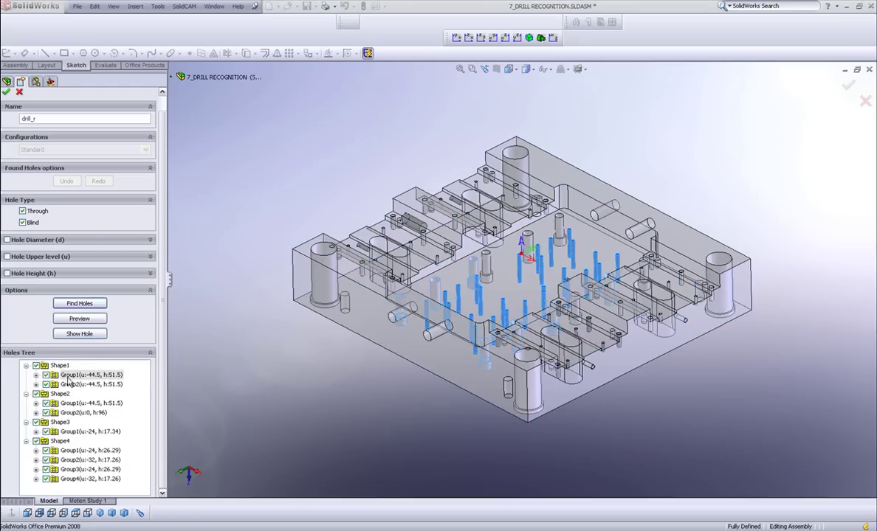
{"action": "left_click", "coordinate": [68, 384]}
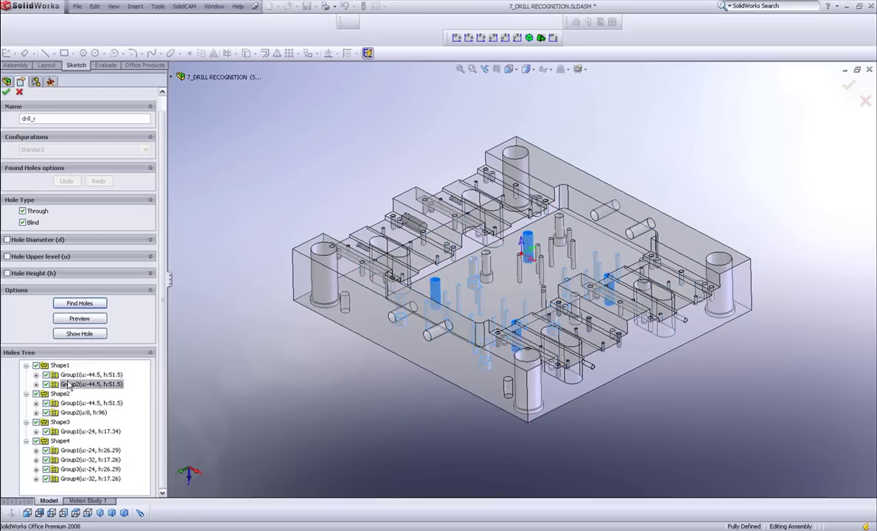
{"action": "left_click", "coordinate": [61, 394]}
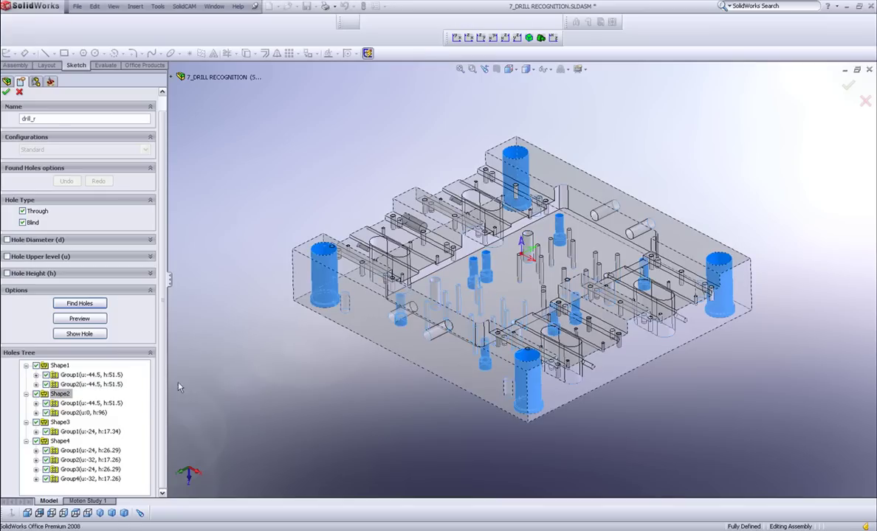
{"action": "left_click", "coordinate": [71, 405]}
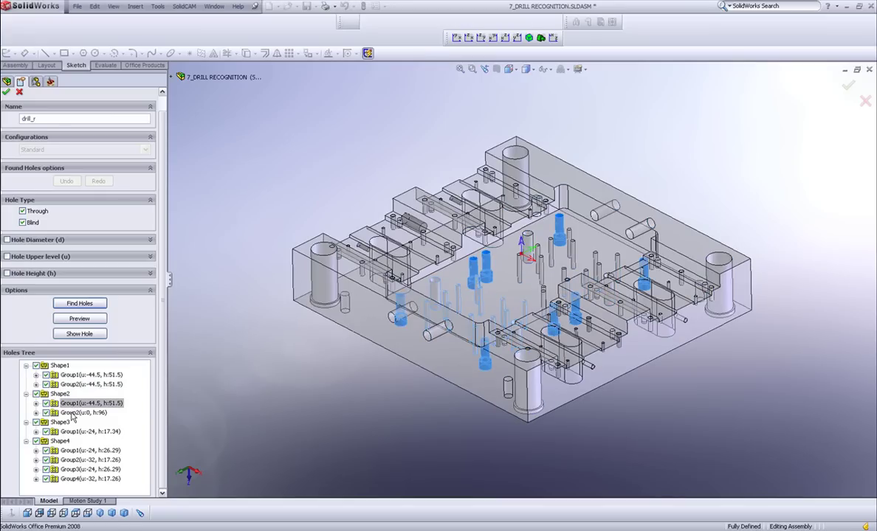
{"action": "left_click", "coordinate": [72, 414]}
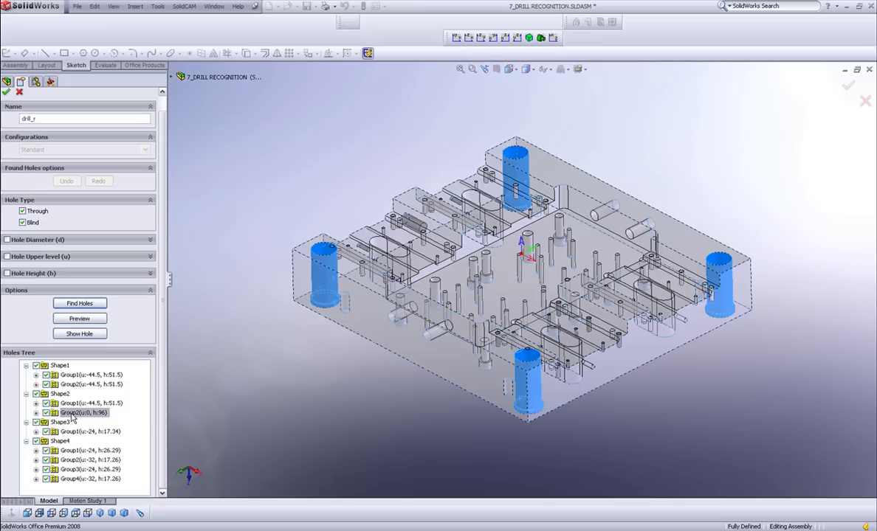
{"action": "left_click", "coordinate": [65, 395]}
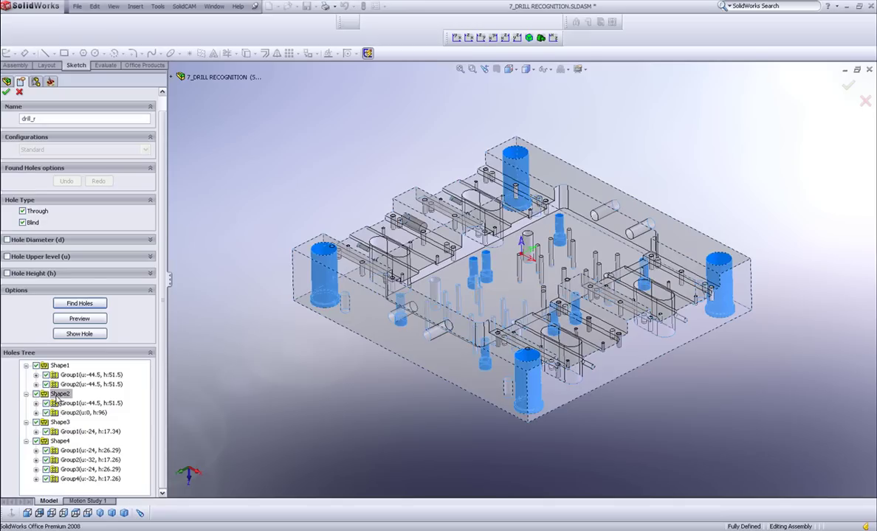
- Show the hole parameters and profile preview for Shape1's holes
{"action": "left_click", "coordinate": [79, 334]}
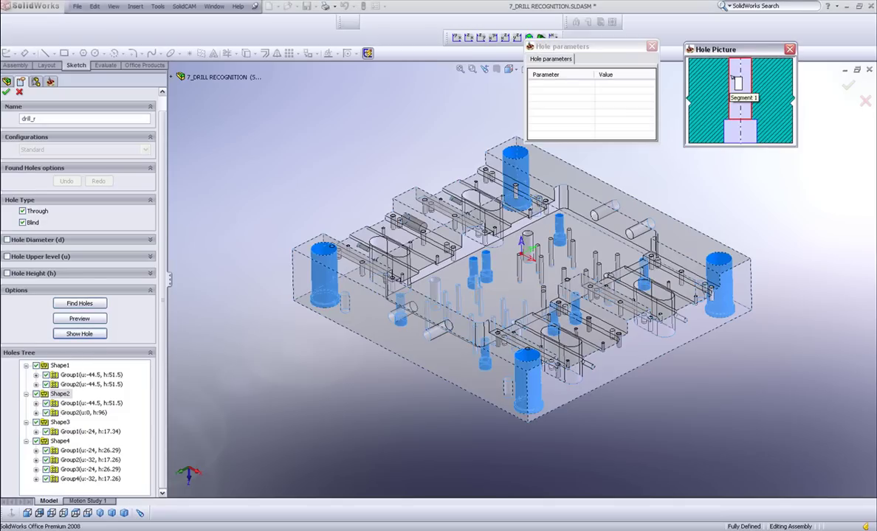
{"action": "left_click", "coordinate": [60, 365]}
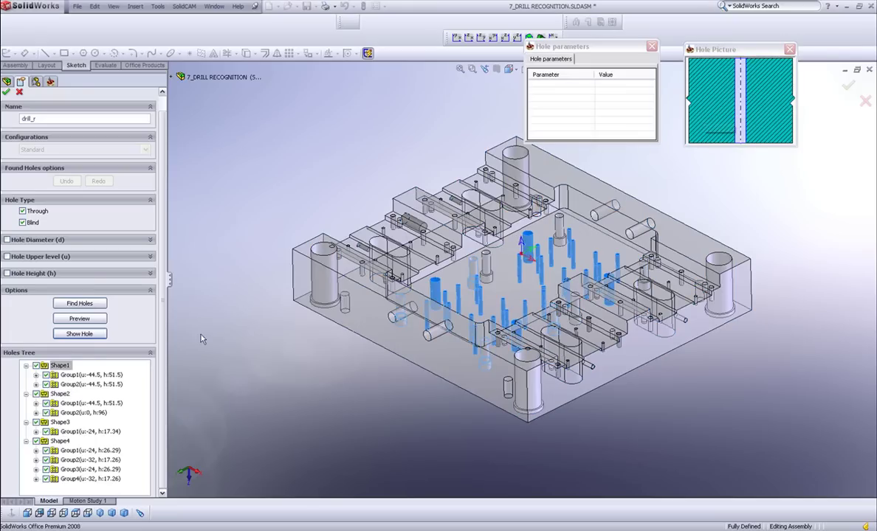
{"action": "left_click", "coordinate": [652, 46]}
- Exclude Shape2 Group2's four large corner holes and confirm the drill_r geometry
{"action": "left_click", "coordinate": [789, 49]}
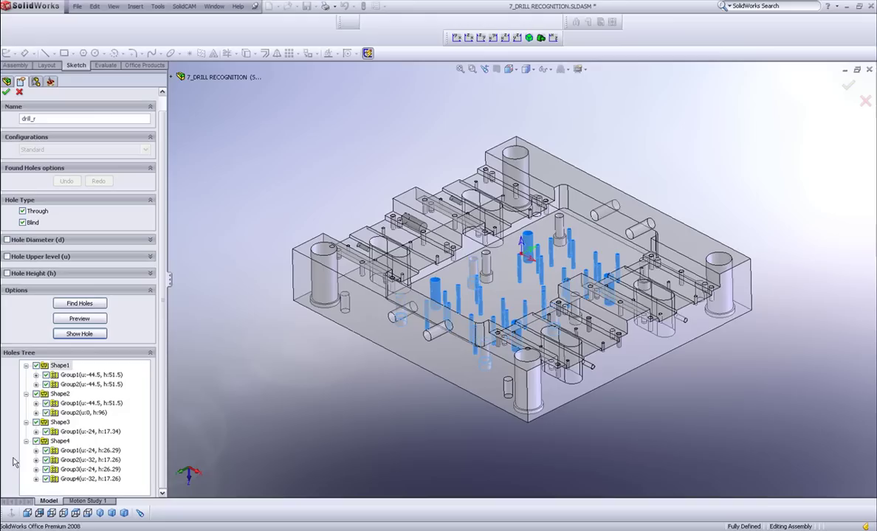
{"action": "left_click", "coordinate": [61, 395]}
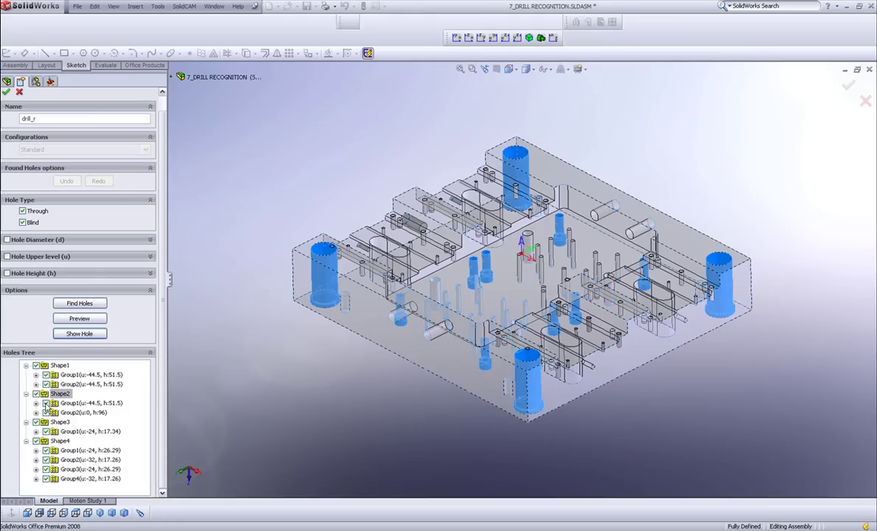
{"action": "left_click", "coordinate": [47, 405]}
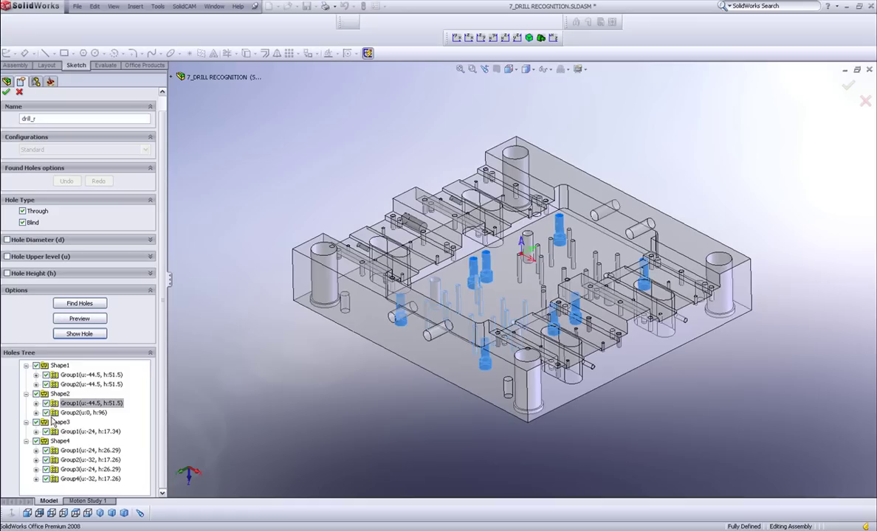
{"action": "left_click", "coordinate": [47, 413]}
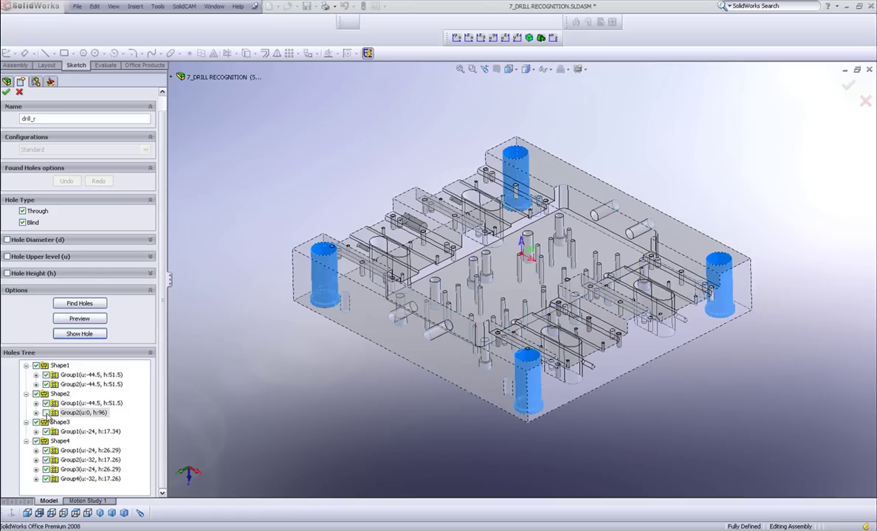
{"action": "left_click", "coordinate": [46, 413]}
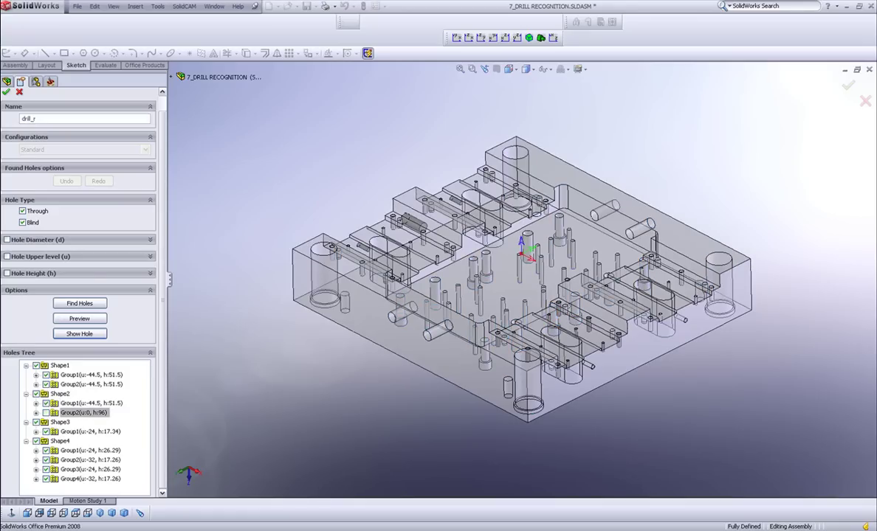
{"action": "left_click", "coordinate": [6, 92]}
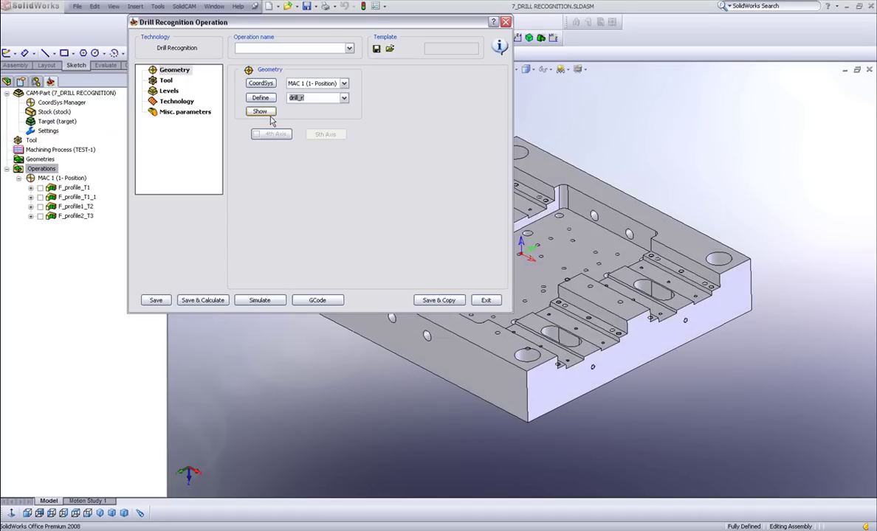
- Assign the 10 mm SPOT DRILL, tool 4, to the operation
{"action": "left_click", "coordinate": [157, 80]}
{"action": "left_click", "coordinate": [267, 148]}
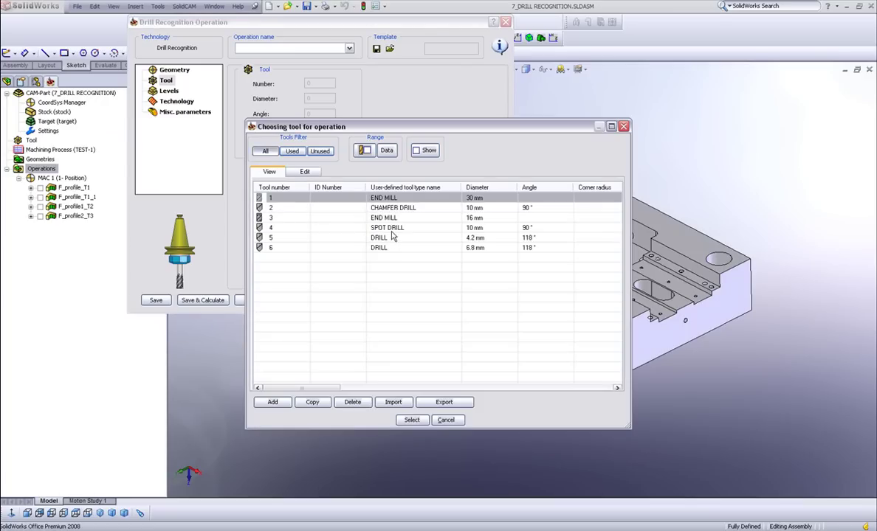
{"action": "left_click", "coordinate": [391, 228]}
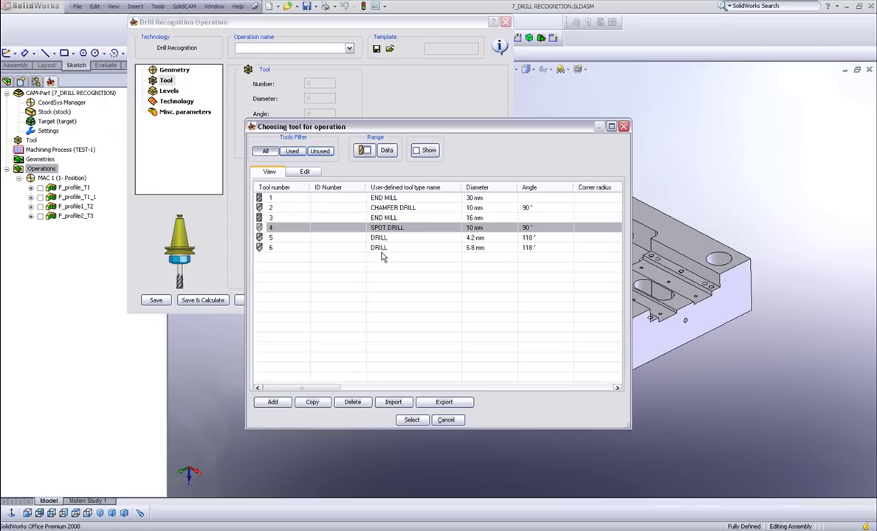
{"action": "left_click", "coordinate": [411, 420]}
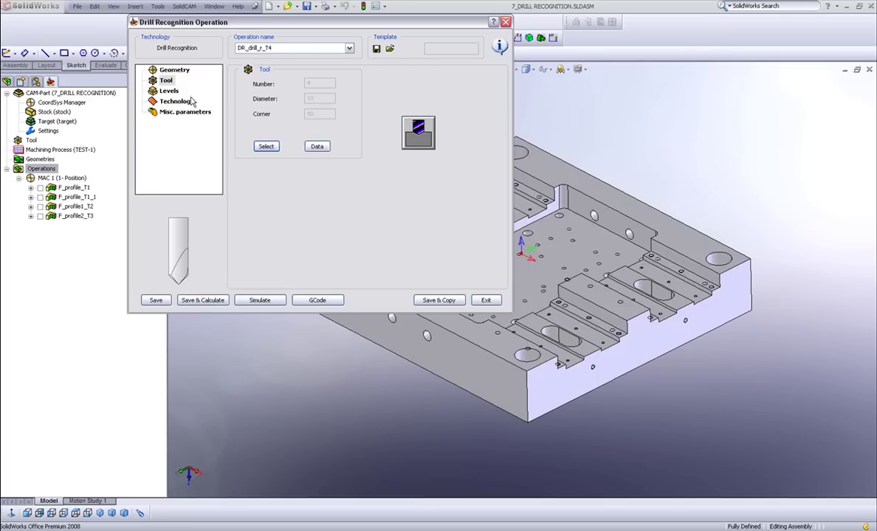
- Open Depth Edit for the hole groups from the Levels page
{"action": "left_click", "coordinate": [169, 91]}
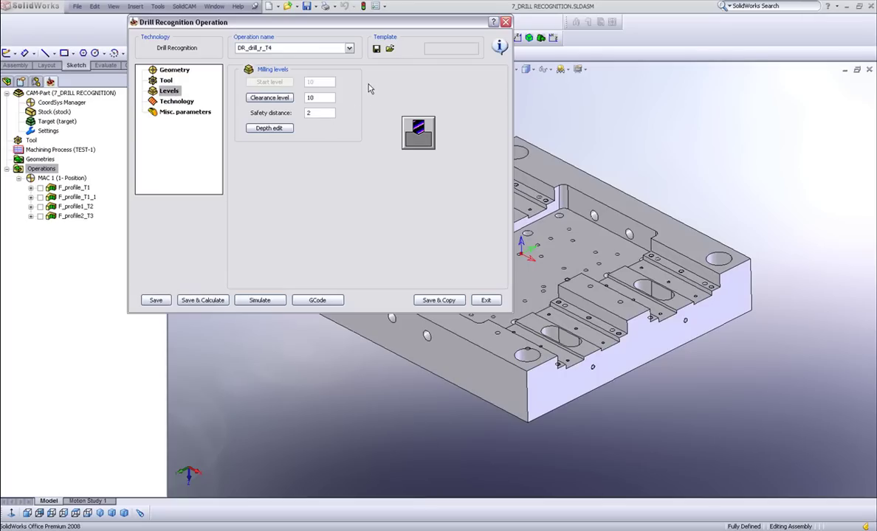
{"action": "left_click", "coordinate": [269, 129]}
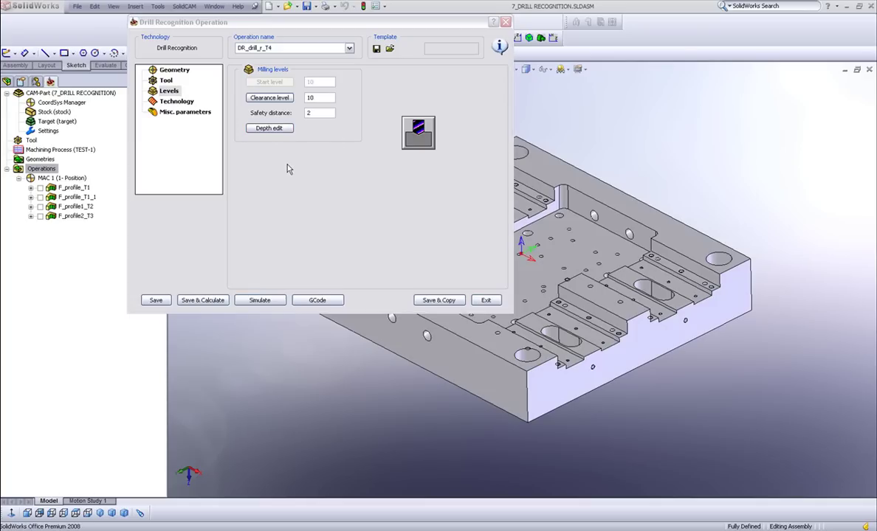
{"action": "left_click", "coordinate": [270, 128]}
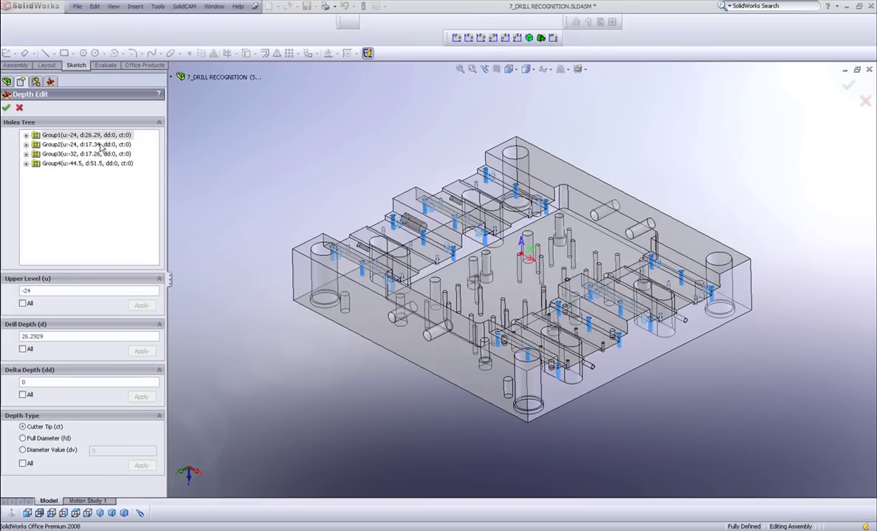
- Apply drill depth 2 to all hole groups in Depth Edit and confirm
{"action": "left_click", "coordinate": [84, 135]}
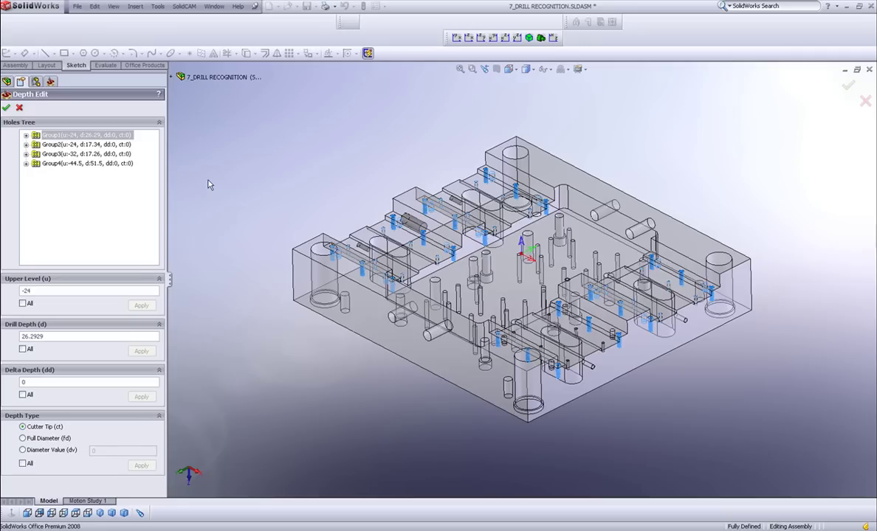
{"action": "double_click", "coordinate": [75, 336]}
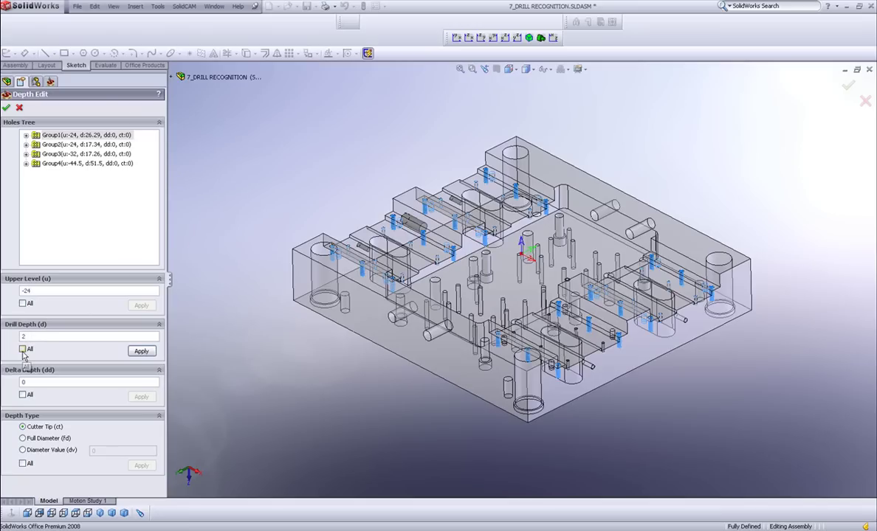
{"action": "left_click", "coordinate": [23, 350]}
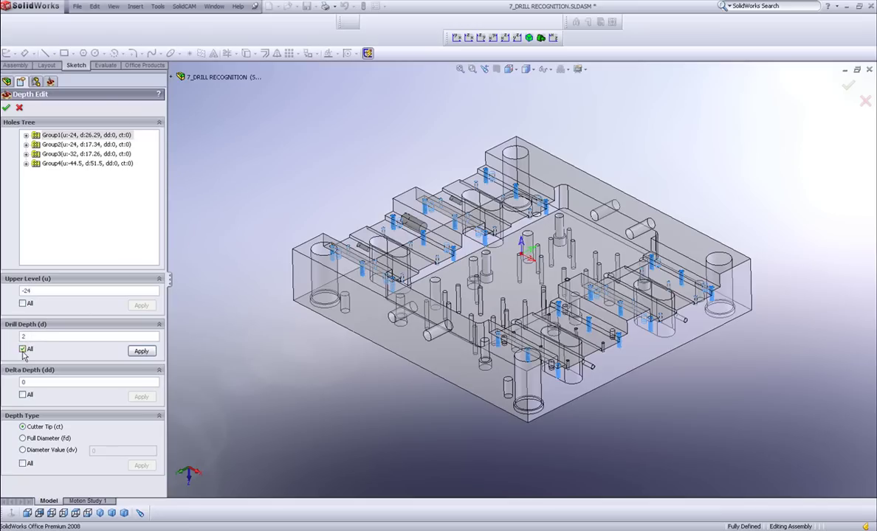
{"action": "left_click", "coordinate": [137, 353]}
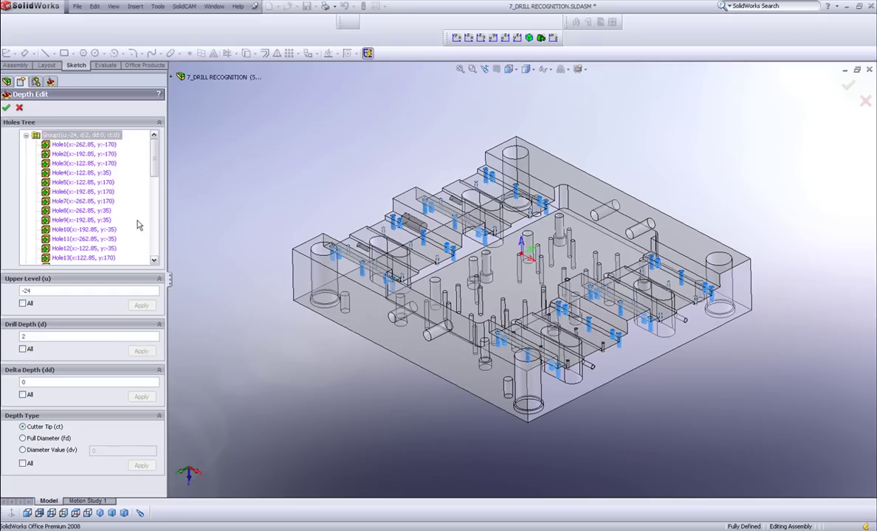
{"action": "left_click", "coordinate": [26, 136]}
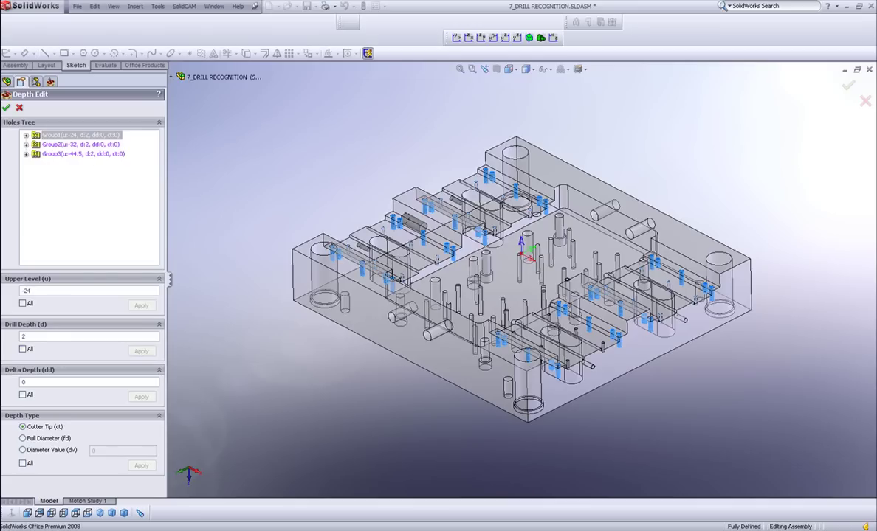
{"action": "left_click", "coordinate": [7, 107]}
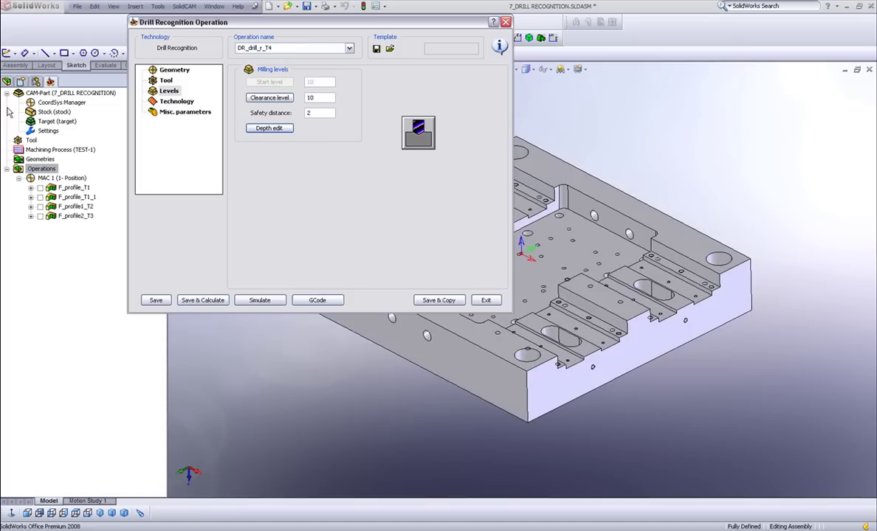
- Review the Technology settings, then save DR_drill_r_T4 and launch its simulation
{"action": "left_click", "coordinate": [155, 101]}
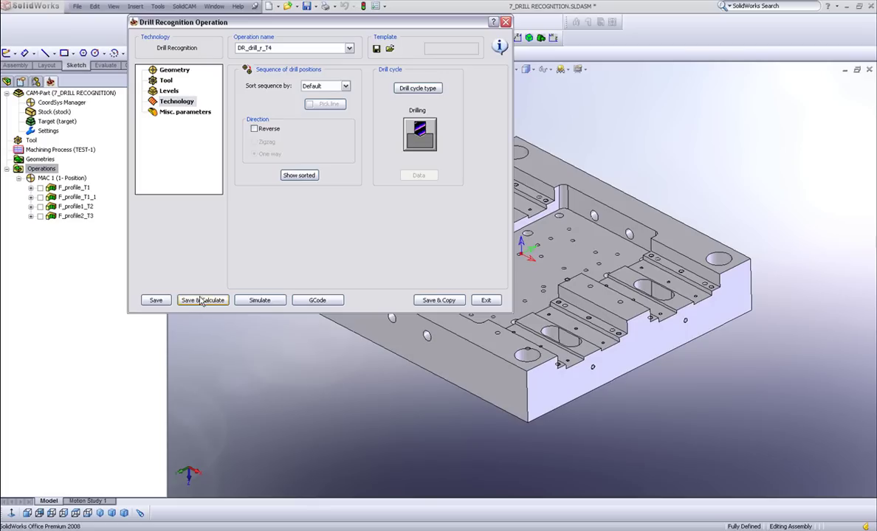
{"action": "left_click", "coordinate": [260, 300]}
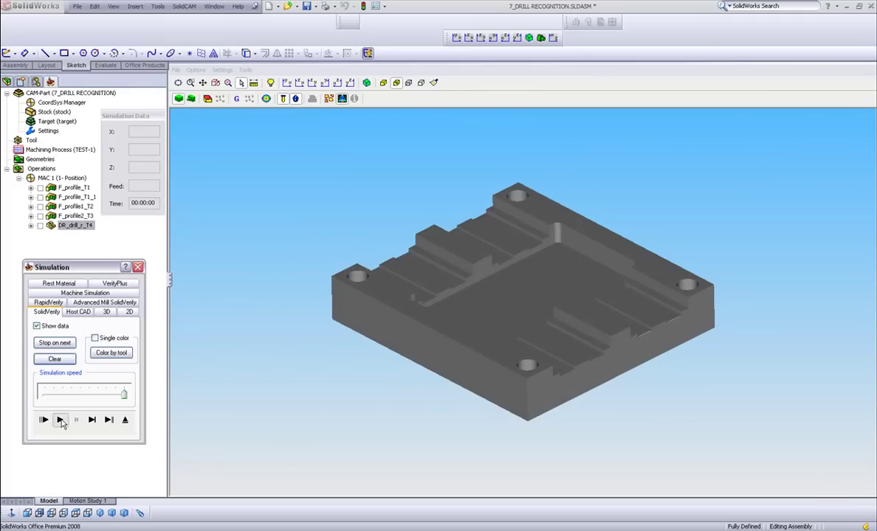
- Run the SolidVerify simulation, inspect the spot-drill marks on the plate, then exit
{"action": "left_click", "coordinate": [60, 420]}
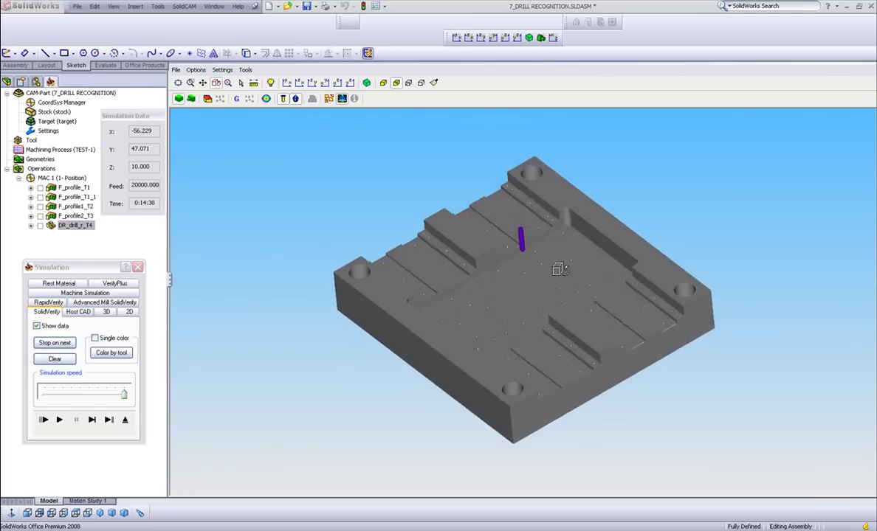
{"action": "scroll", "coordinate": [550, 255], "scroll_direction": "up", "scroll_amount": 5}
{"action": "scroll", "coordinate": [546, 246], "scroll_direction": "down", "scroll_amount": 6}
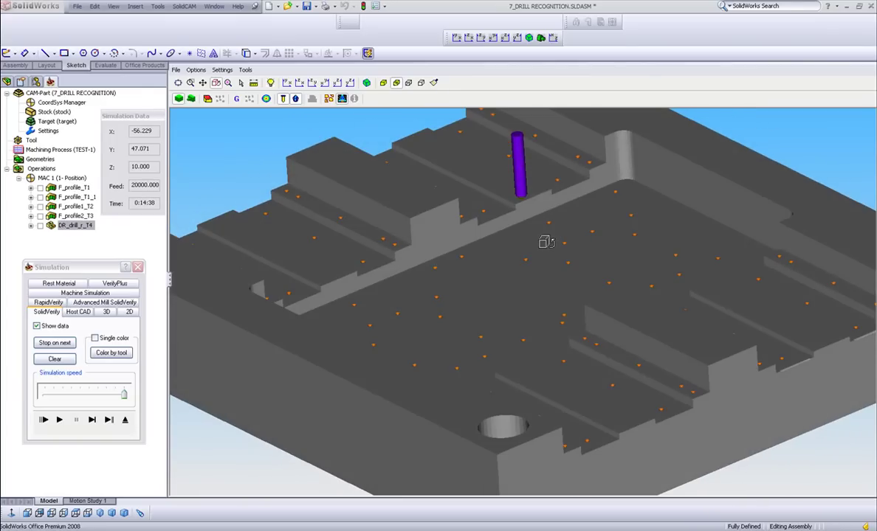
{"action": "left_click_drag", "start_coordinate": [550, 237], "coordinate": [552, 249]}
{"action": "scroll", "coordinate": [532, 175], "scroll_direction": "up", "scroll_amount": 3}
{"action": "scroll", "coordinate": [530, 172], "scroll_direction": "down", "scroll_amount": 4}
{"action": "scroll", "coordinate": [535, 170], "scroll_direction": "up", "scroll_amount": 3}
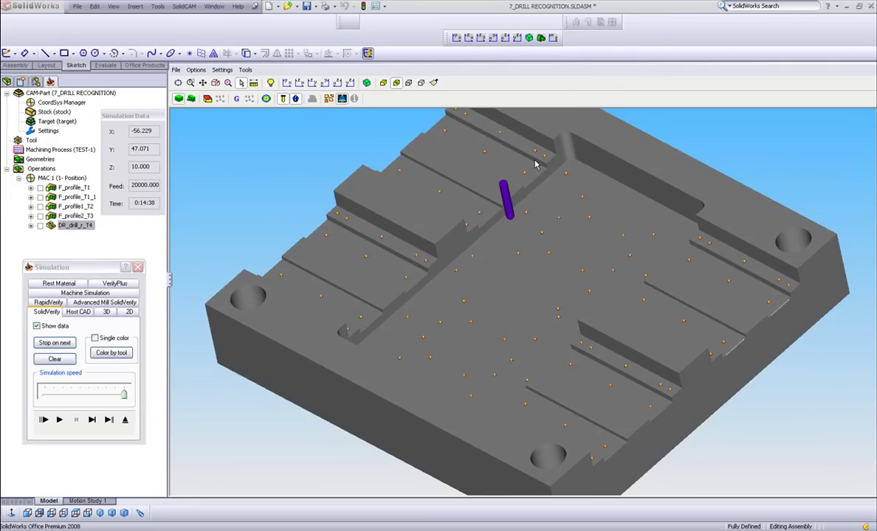
{"action": "scroll", "coordinate": [559, 215], "scroll_direction": "up", "scroll_amount": 3}
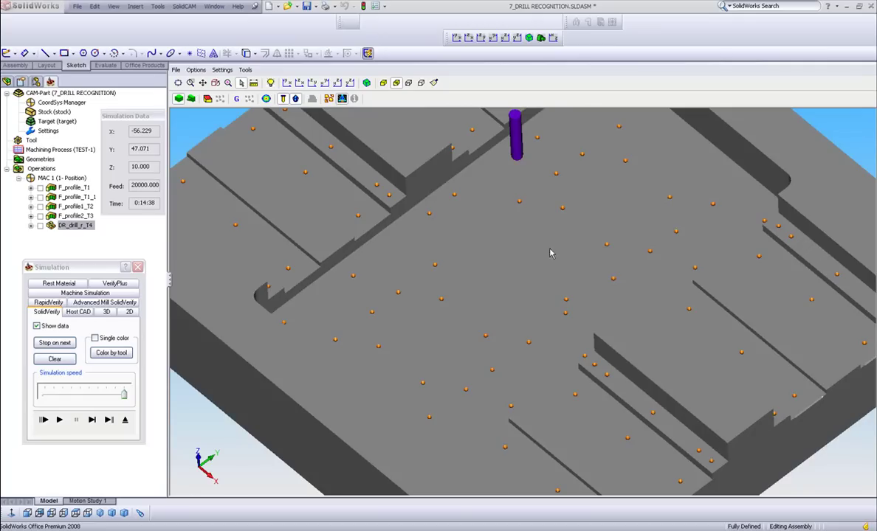
{"action": "left_click_drag", "start_coordinate": [535, 239], "coordinate": [536, 232]}
{"action": "scroll", "coordinate": [536, 232], "scroll_direction": "up", "scroll_amount": 3}
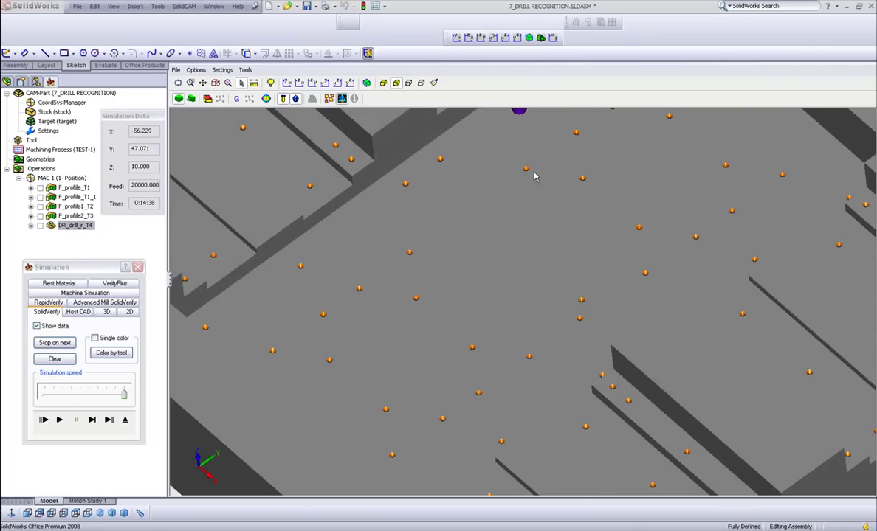
{"action": "scroll", "coordinate": [489, 215], "scroll_direction": "down", "scroll_amount": 3}
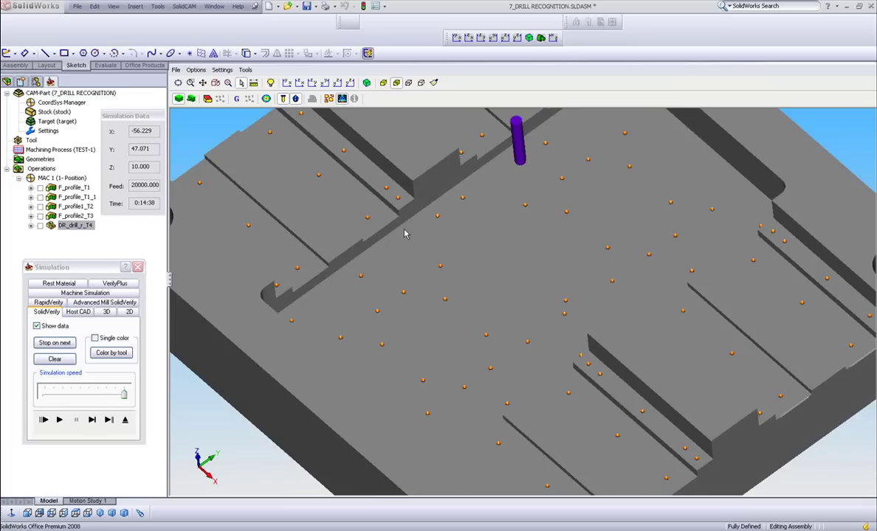
{"action": "scroll", "coordinate": [446, 224], "scroll_direction": "up", "scroll_amount": 2}
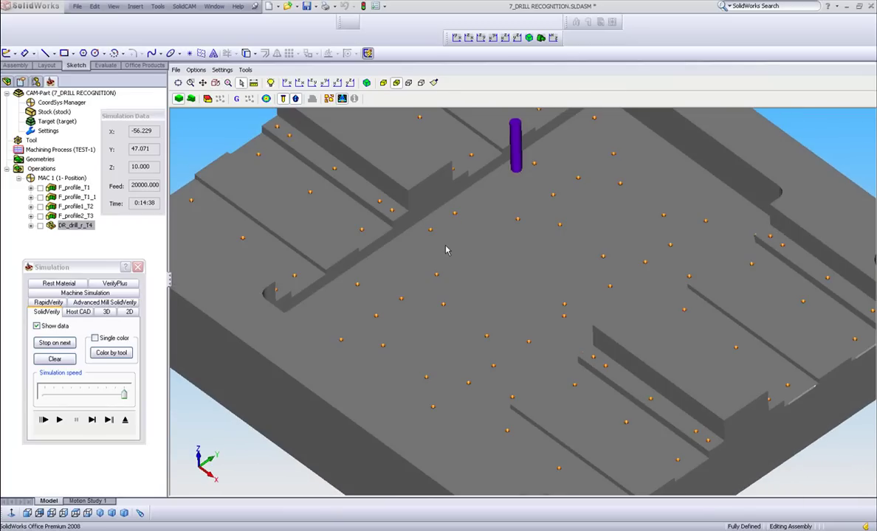
{"action": "key", "text": "Escape"}
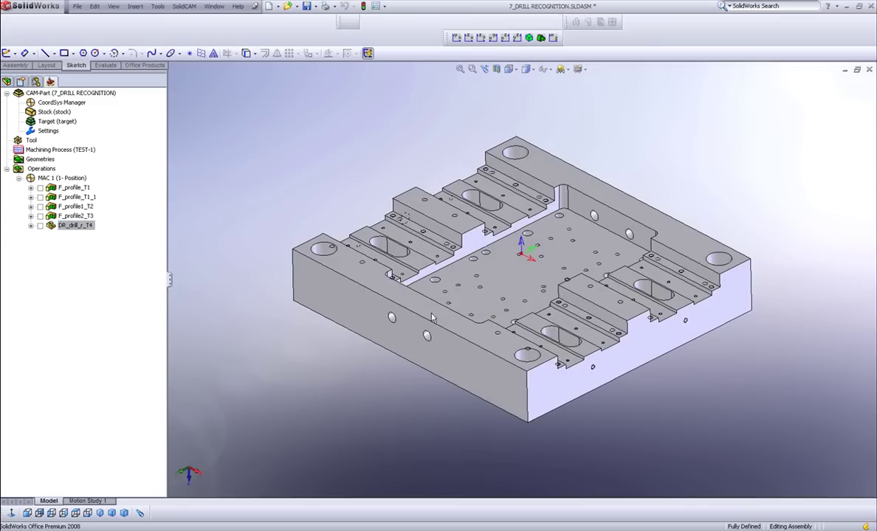
- Zoom in on the plate's upper-left steps and large bore
{"action": "scroll", "coordinate": [498, 155], "scroll_direction": "up", "scroll_amount": 4}
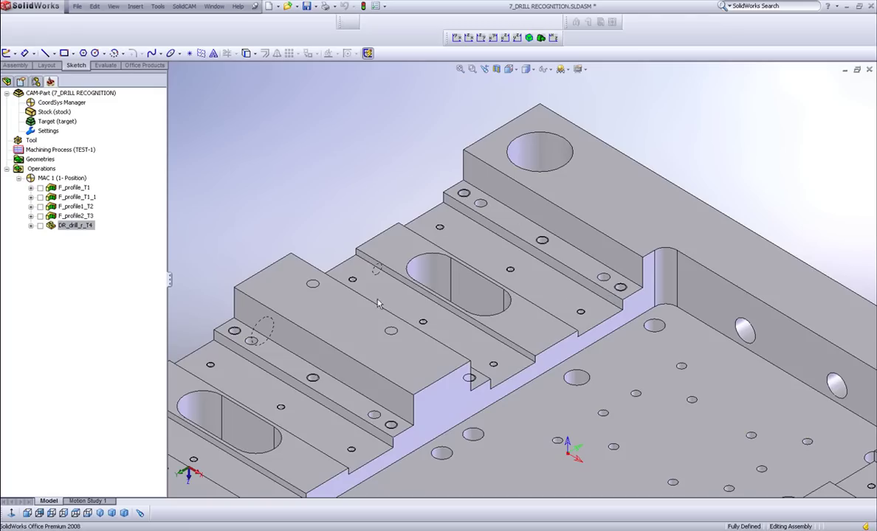
- Add another Drill Recognition operation to the Operations list
{"action": "right_click", "coordinate": [41, 169]}
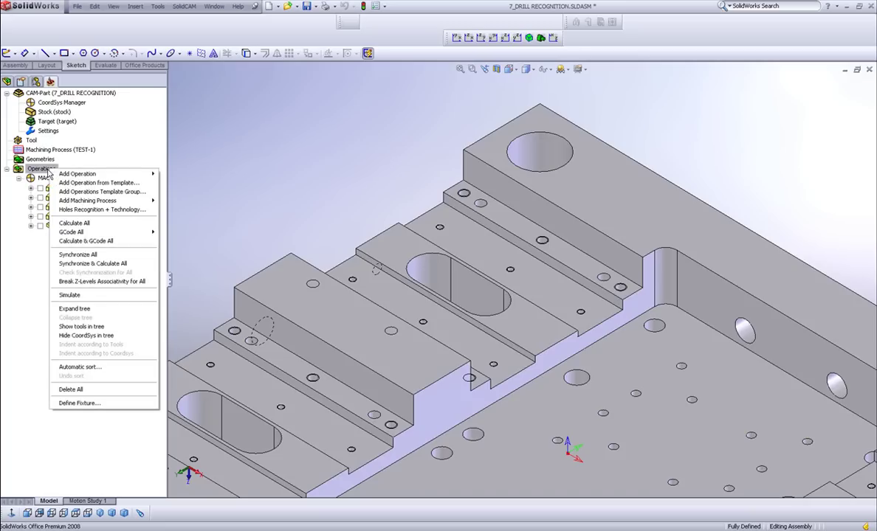
{"action": "mouse_move", "coordinate": [78, 176]}
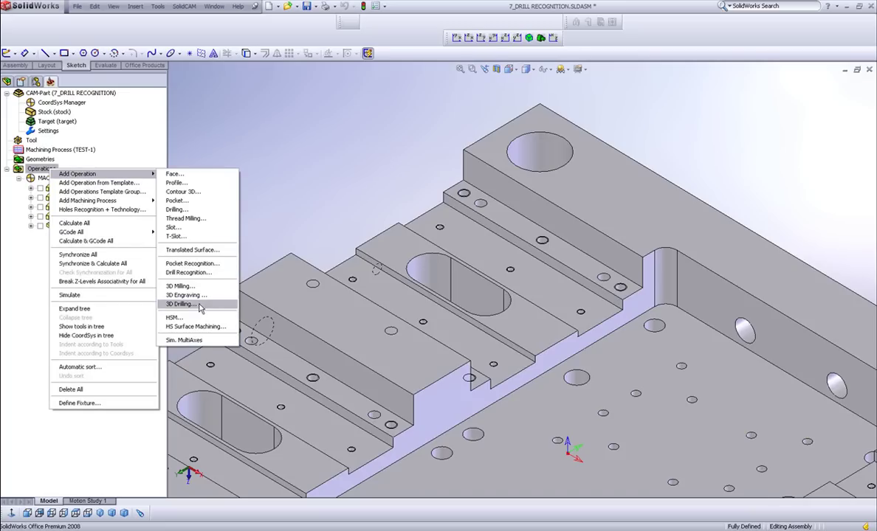
{"action": "left_click", "coordinate": [198, 272]}
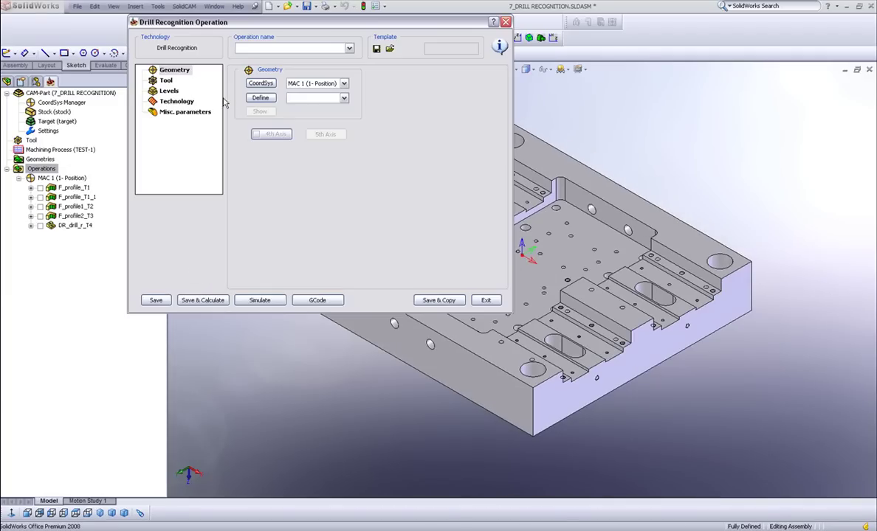
- Define drill_r1 geometry filtered to 4.2 mm hole diameter and find the matching holes
{"action": "left_click", "coordinate": [259, 99]}
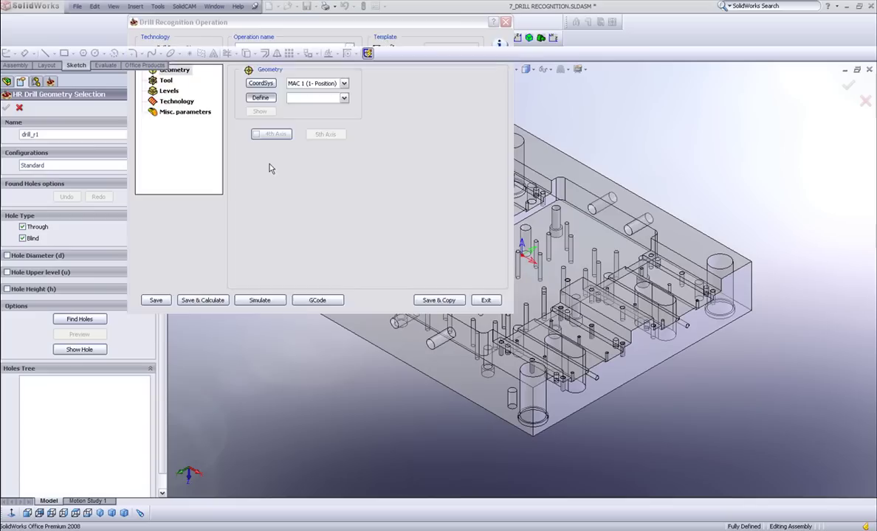
{"action": "left_click", "coordinate": [7, 255]}
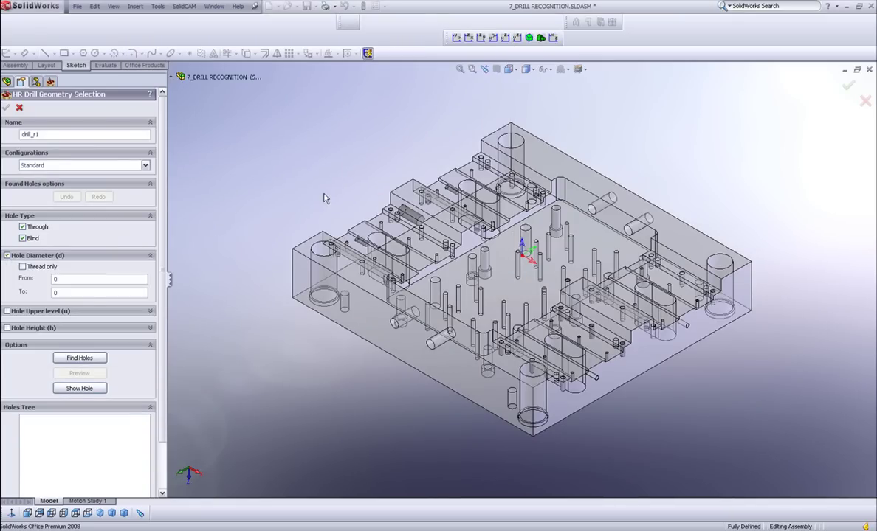
{"action": "scroll", "coordinate": [406, 159], "scroll_direction": "down", "scroll_amount": 4}
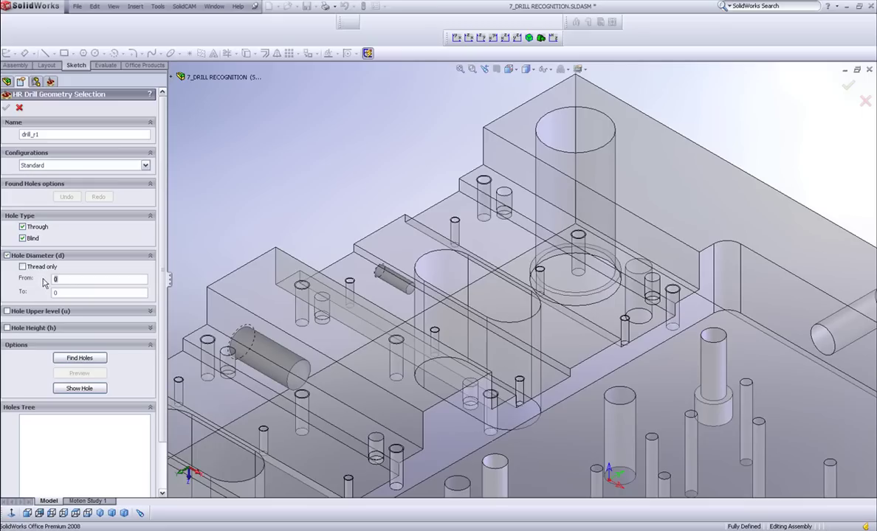
{"action": "type", "text": "3"}
{"action": "left_click", "coordinate": [456, 221]}
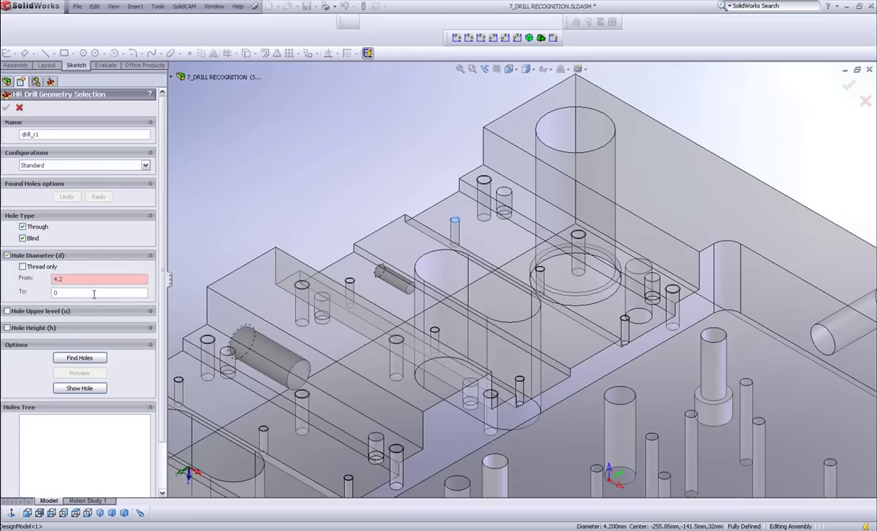
{"action": "left_click", "coordinate": [455, 222]}
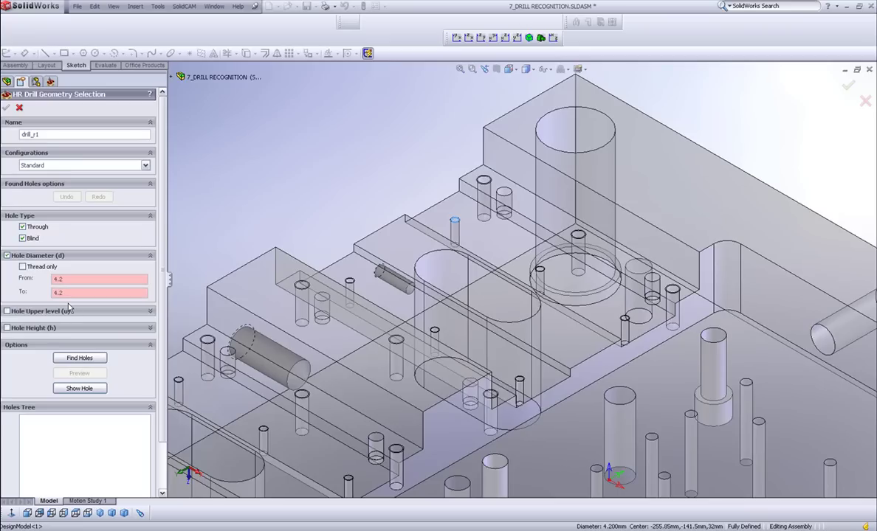
{"action": "left_click", "coordinate": [80, 358]}
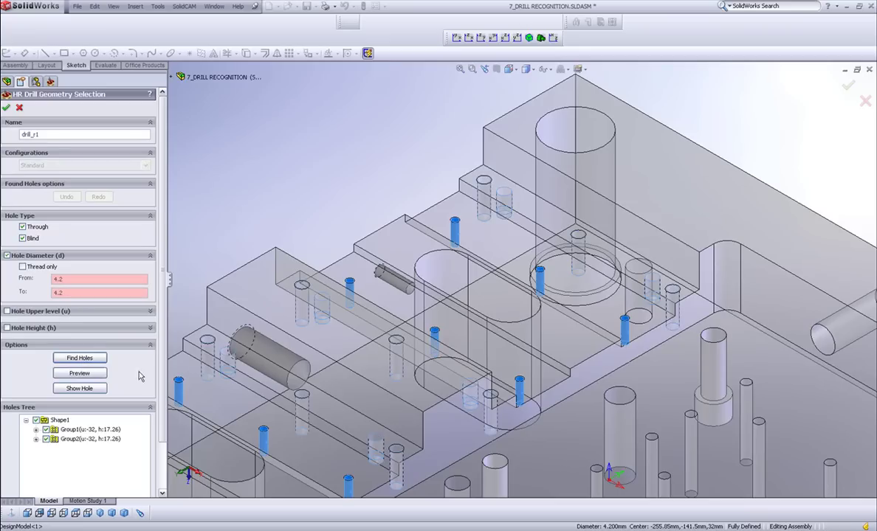
{"action": "scroll", "coordinate": [262, 366], "scroll_direction": "down", "scroll_amount": 3}
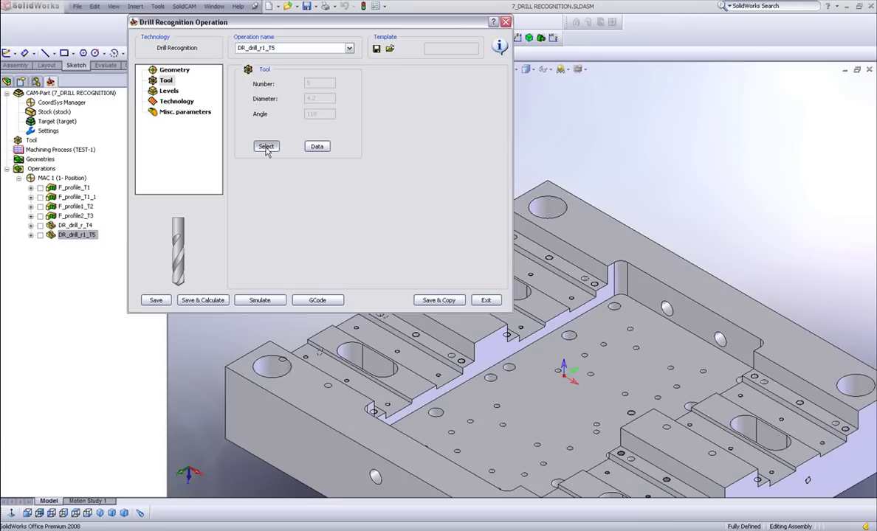
- Assign the 4.2 mm drill to DR_drill_r1_T5, save and calculate it, and start its simulation
{"action": "left_click", "coordinate": [267, 147]}
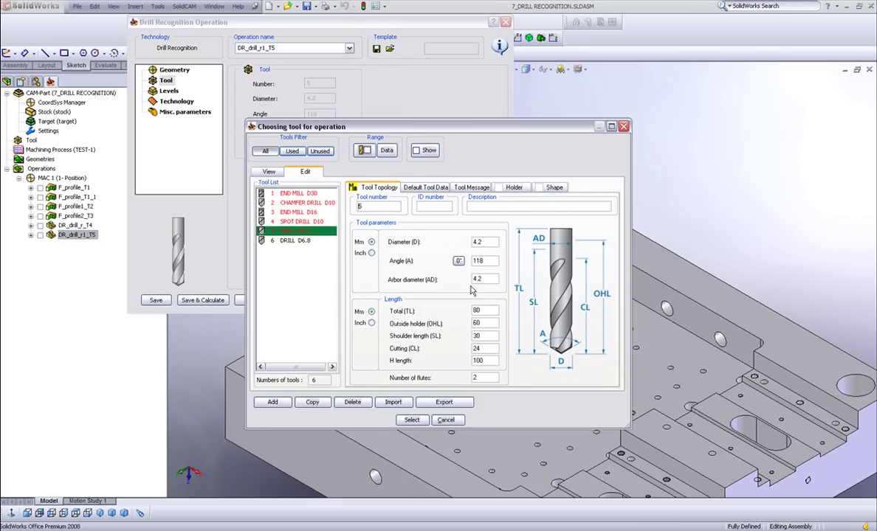
{"action": "left_click", "coordinate": [410, 420]}
{"action": "left_click", "coordinate": [169, 90]}
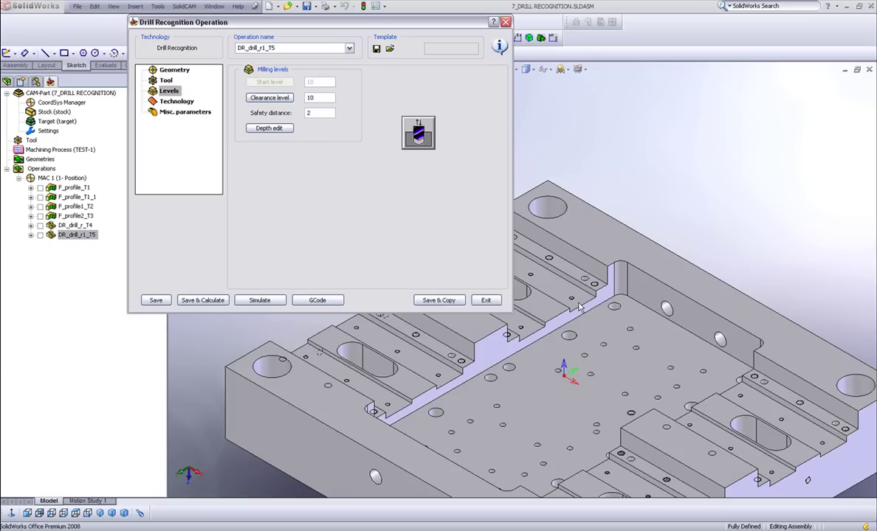
{"action": "left_click", "coordinate": [203, 301]}
{"action": "left_click", "coordinate": [262, 302]}
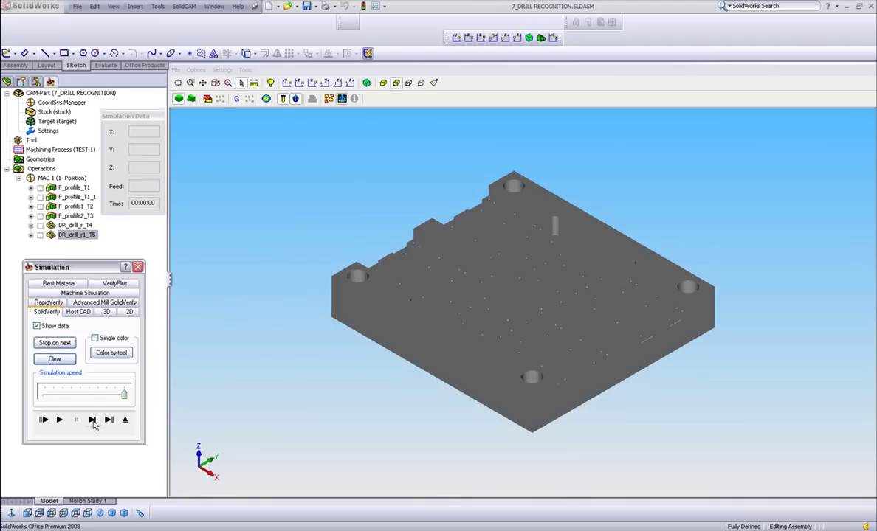
- Step the drill through several holes, run the simulation to the end, and fit the whole plate in view
{"action": "left_click", "coordinate": [93, 421]}
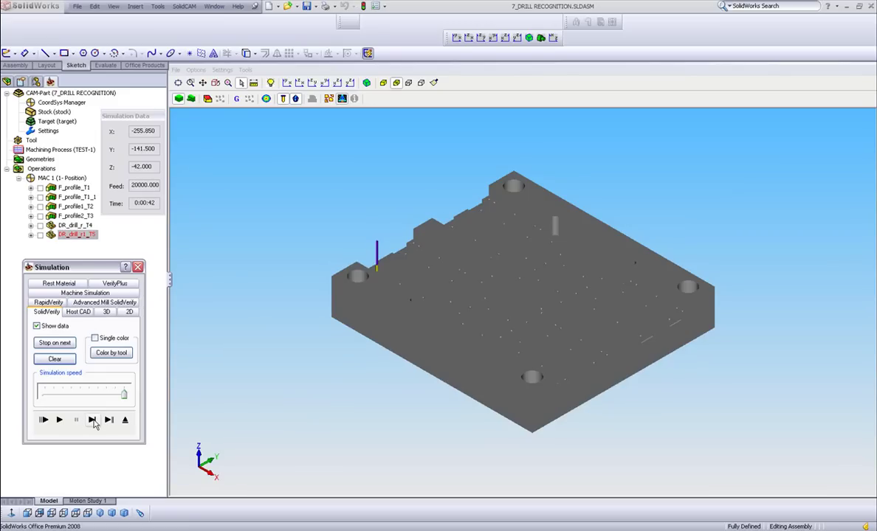
{"action": "left_click", "coordinate": [92, 420]}
{"action": "left_click", "coordinate": [92, 421]}
{"action": "left_click", "coordinate": [92, 421]}
{"action": "left_click", "coordinate": [92, 421]}
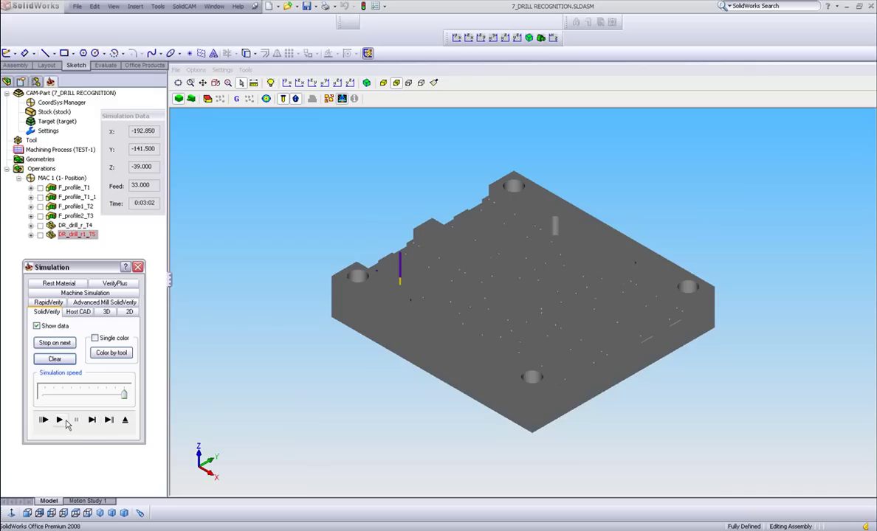
{"action": "left_click", "coordinate": [59, 420]}
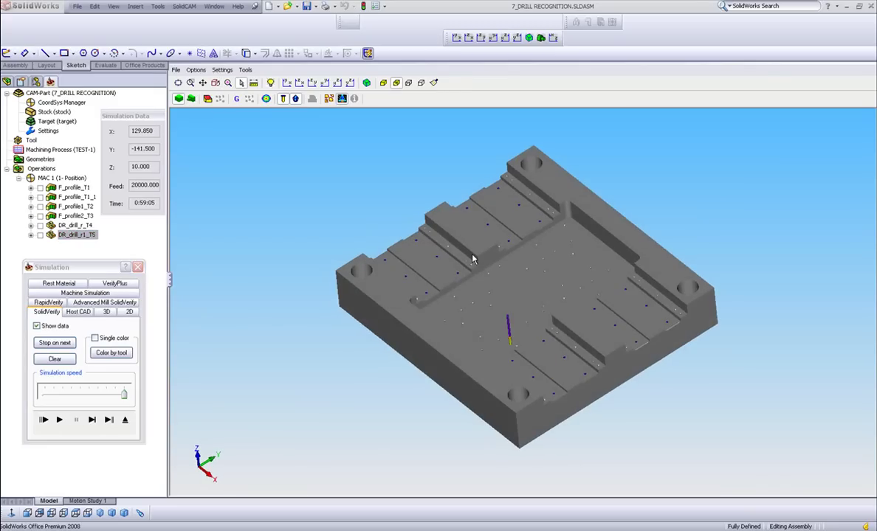
{"action": "scroll", "coordinate": [520, 336], "scroll_direction": "up", "scroll_amount": 5}
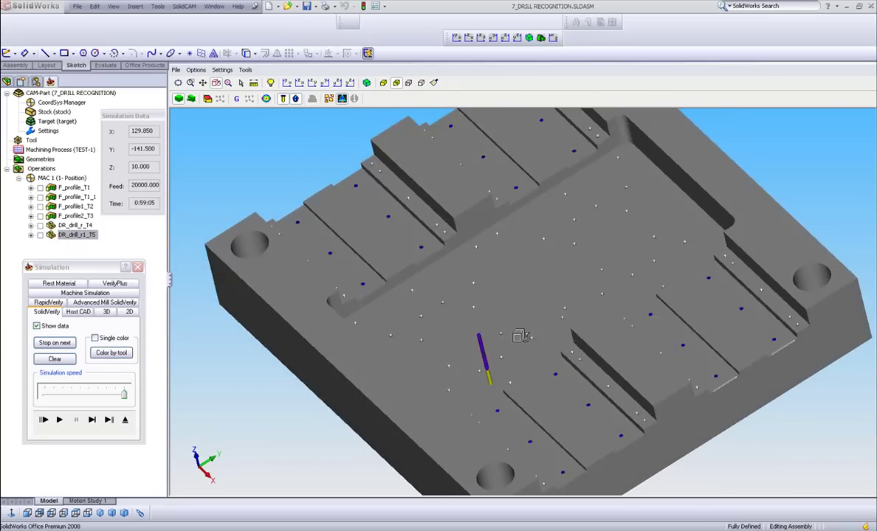
{"action": "key", "text": "ctrl+7"}
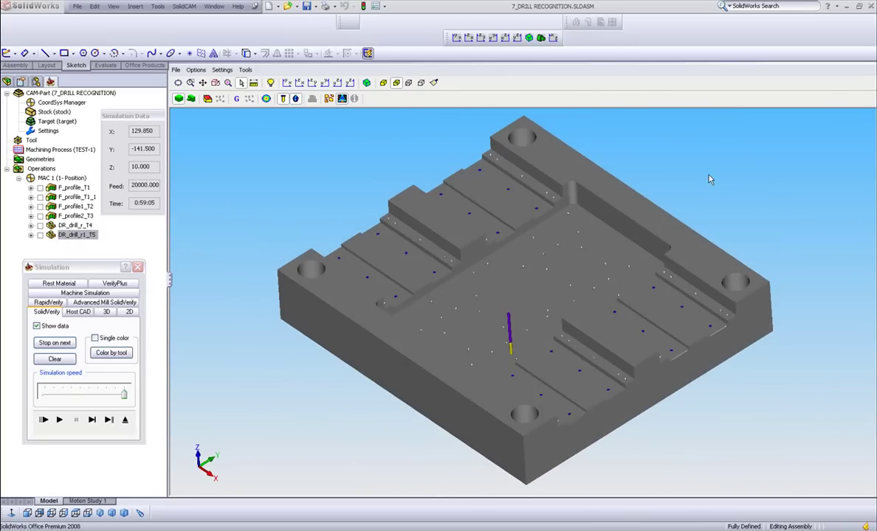
- Close the previous simulation and operation dialog, then add a new Drill Recognition operation
{"action": "left_click", "coordinate": [125, 420]}
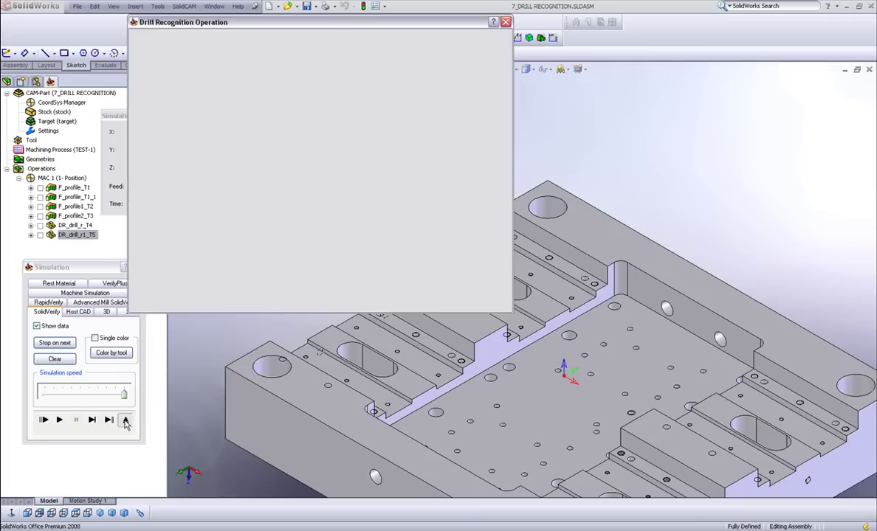
{"action": "left_click", "coordinate": [489, 300]}
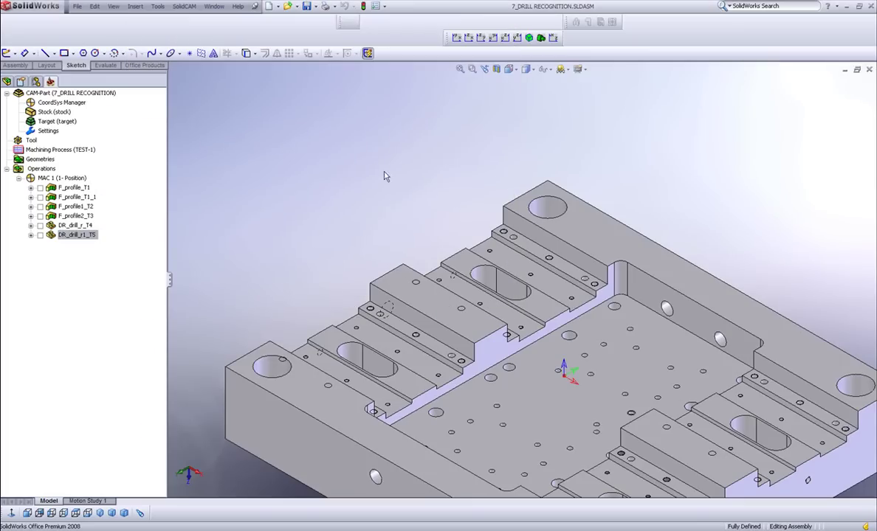
{"action": "right_click", "coordinate": [47, 171]}
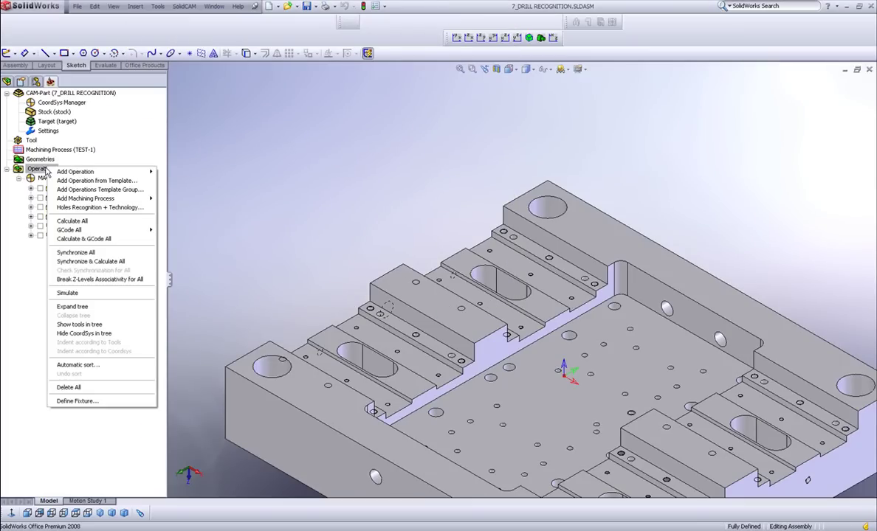
{"action": "mouse_move", "coordinate": [89, 172]}
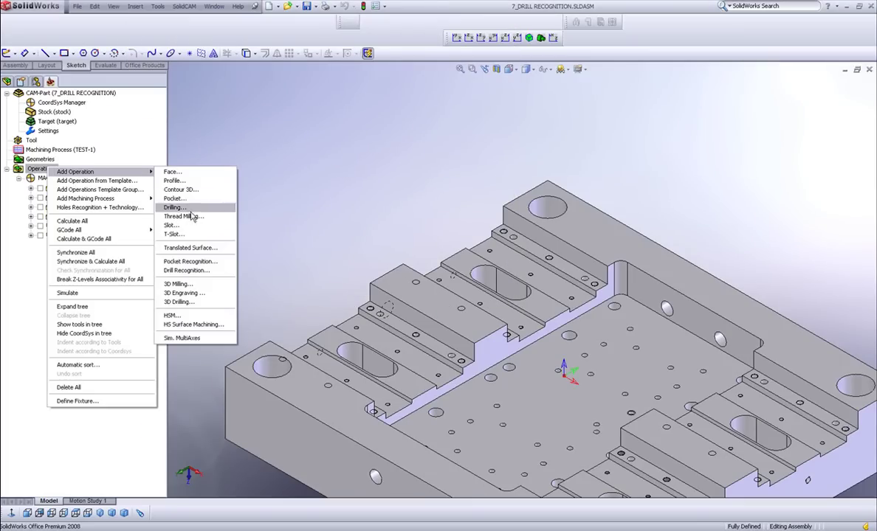
{"action": "left_click", "coordinate": [206, 272]}
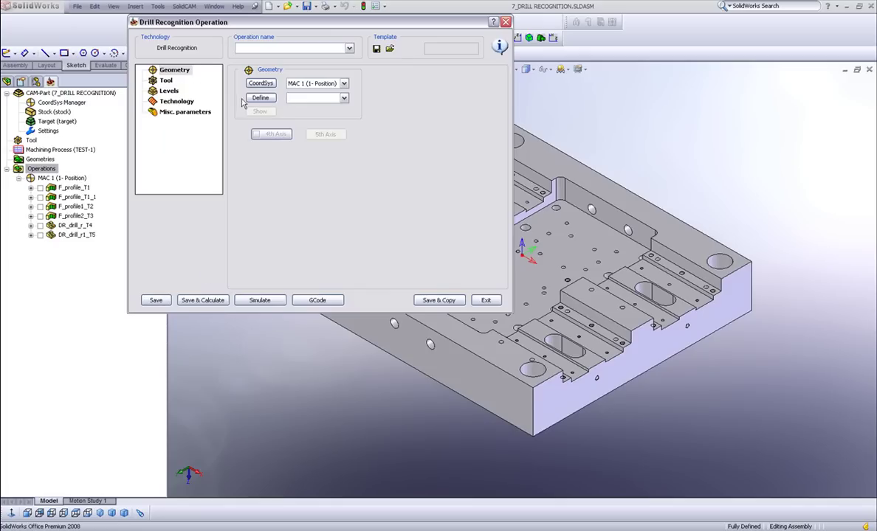
- Define geometry drill_r2 with a Hole Diameter filter of exactly 6.8 mm and find the matching holes
{"action": "left_click", "coordinate": [259, 103]}
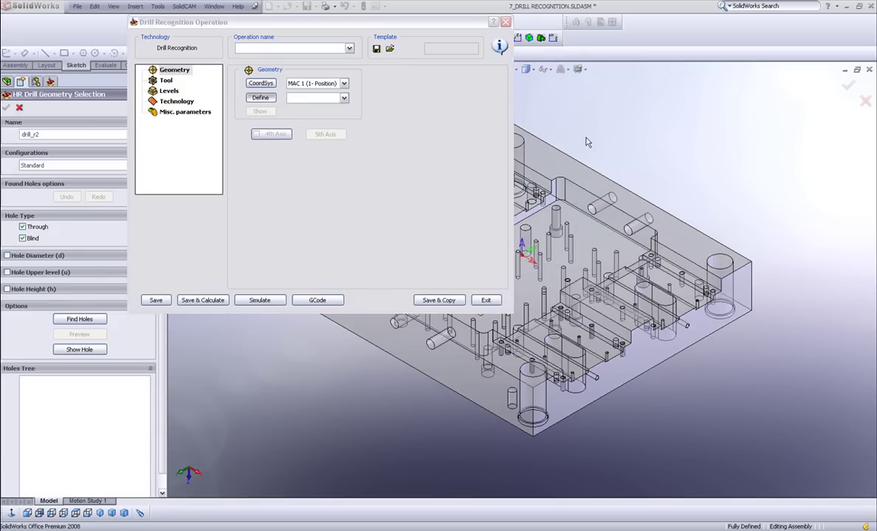
{"action": "scroll", "coordinate": [589, 142], "scroll_direction": "down", "scroll_amount": 5}
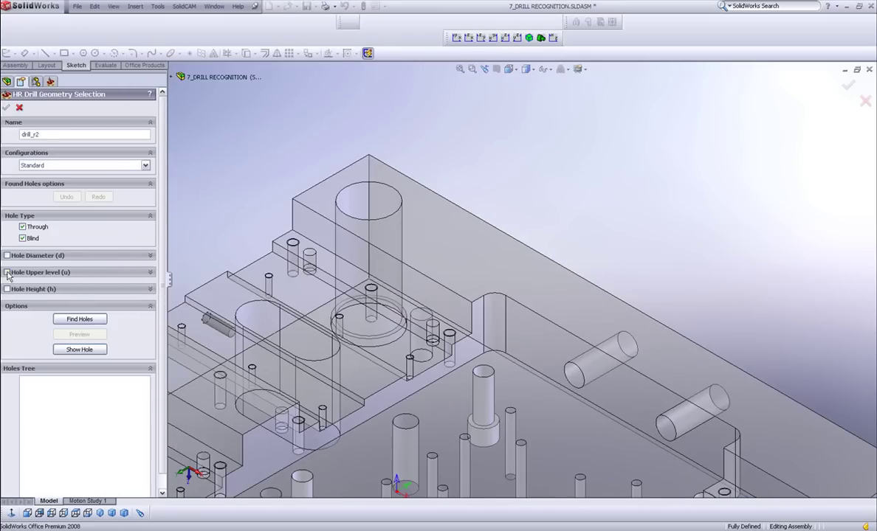
{"action": "left_click", "coordinate": [8, 255]}
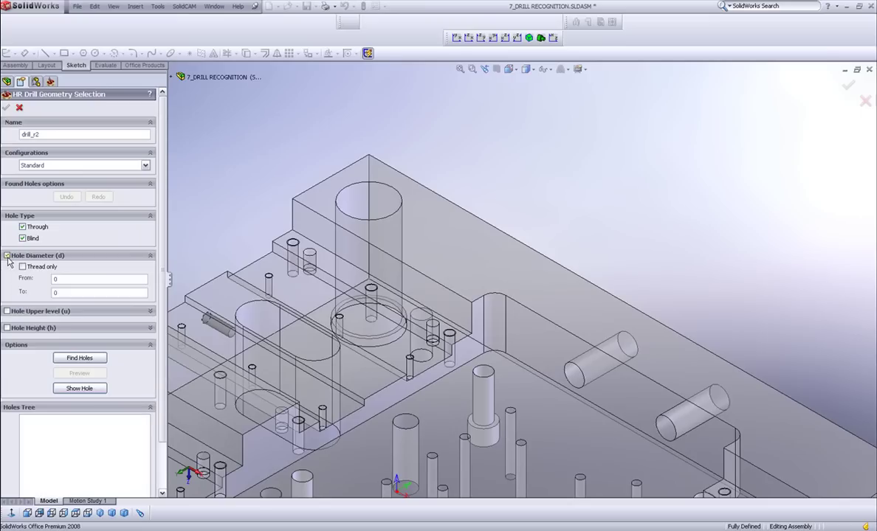
{"action": "left_click", "coordinate": [292, 244]}
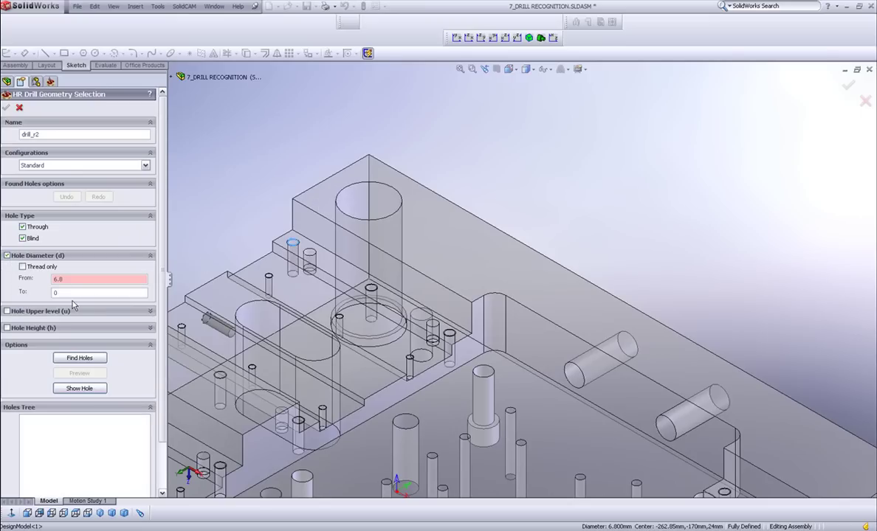
{"action": "left_click", "coordinate": [292, 244]}
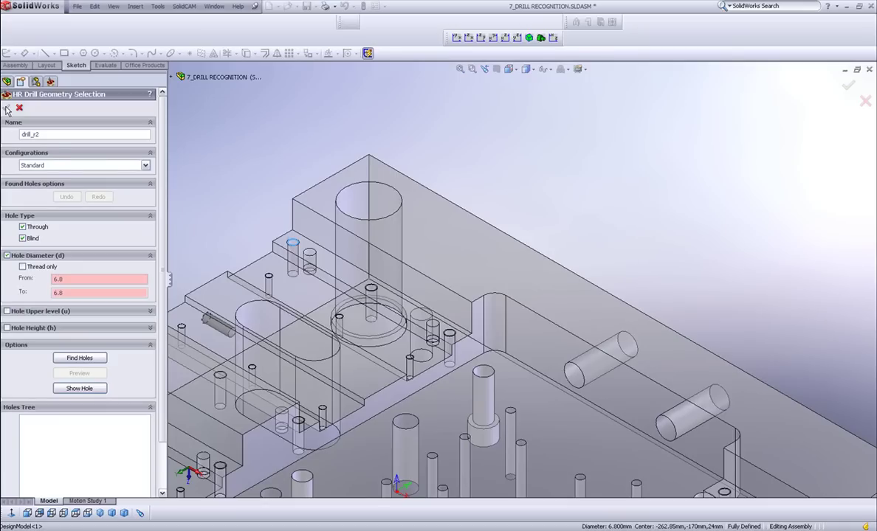
{"action": "left_click", "coordinate": [80, 358]}
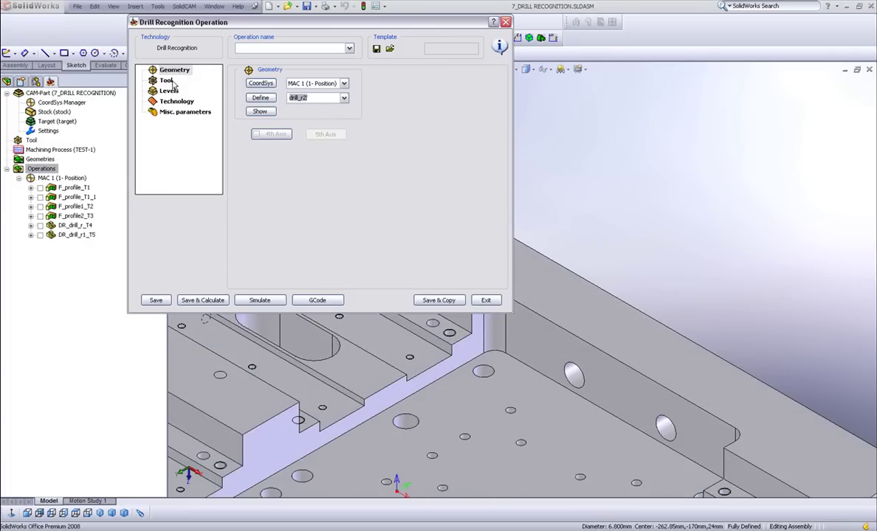
- Assign tool 6, the 6.8 mm DRILL, to the operation
{"action": "left_click", "coordinate": [166, 80]}
{"action": "left_click", "coordinate": [266, 147]}
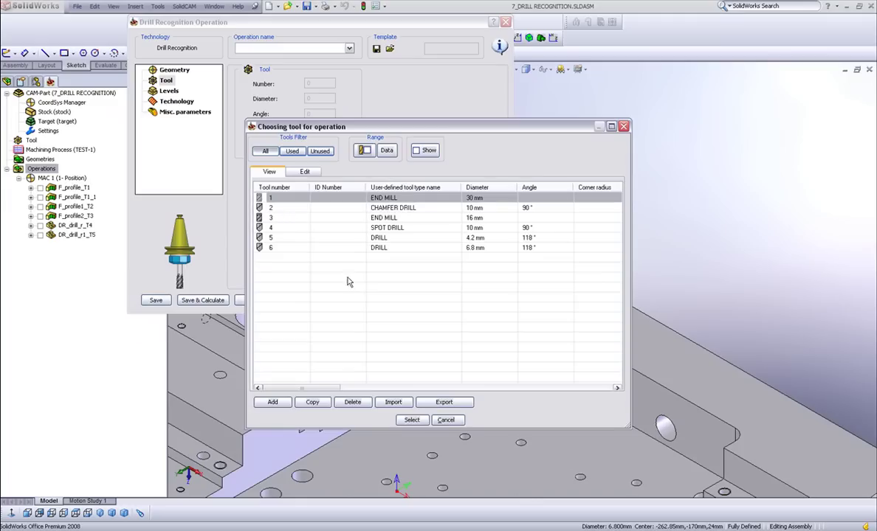
{"action": "left_click", "coordinate": [392, 250]}
{"action": "left_click", "coordinate": [412, 420]}
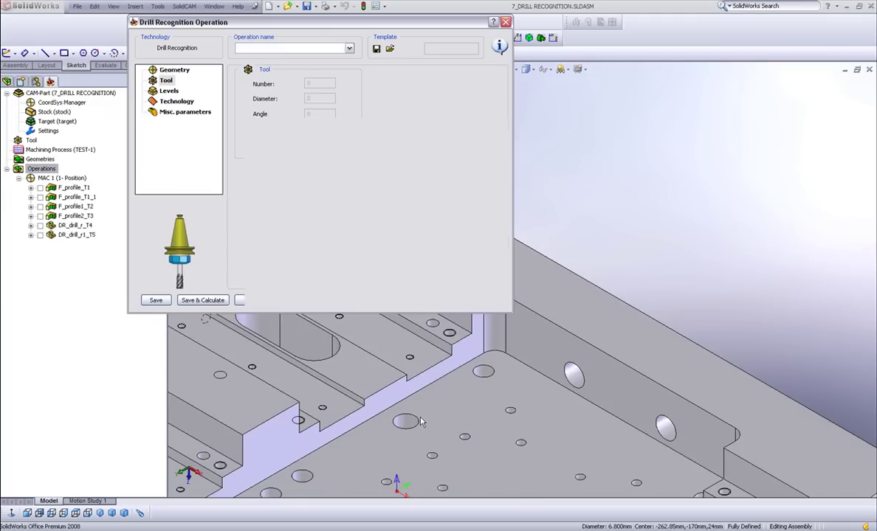
- Set the drill cycle to Peck with step down 6, then save, calculate and simulate
{"action": "left_click", "coordinate": [169, 91]}
{"action": "left_click", "coordinate": [171, 103]}
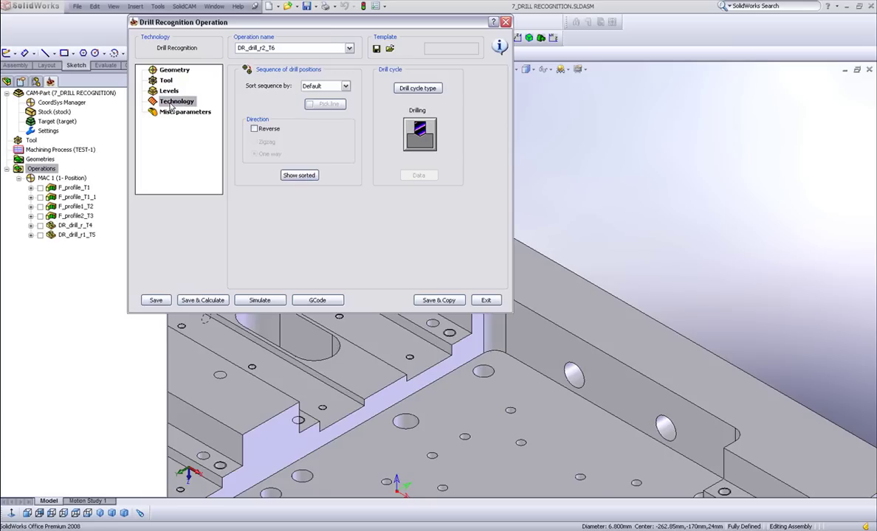
{"action": "left_click", "coordinate": [433, 90]}
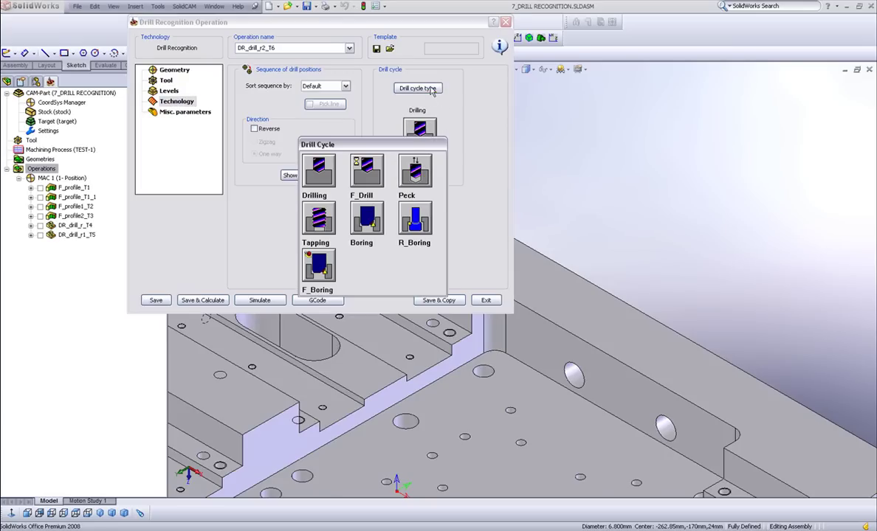
{"action": "left_click", "coordinate": [413, 173]}
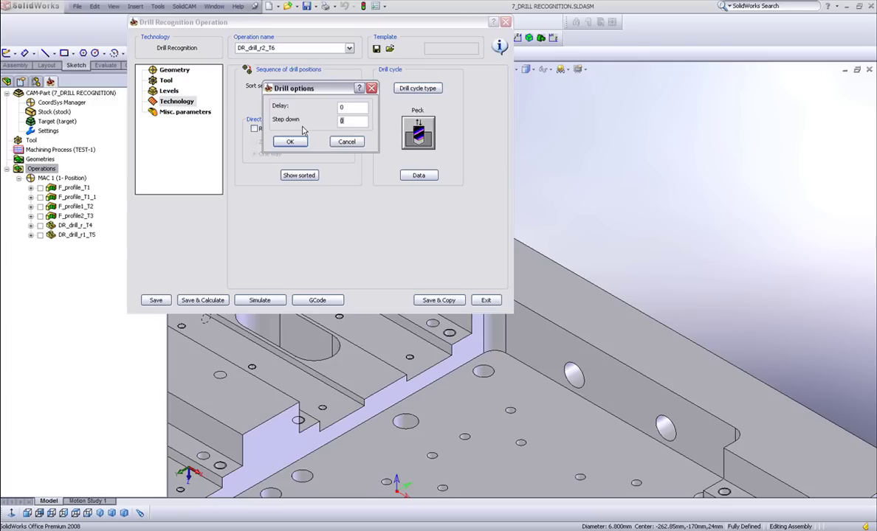
{"action": "left_click", "coordinate": [287, 142]}
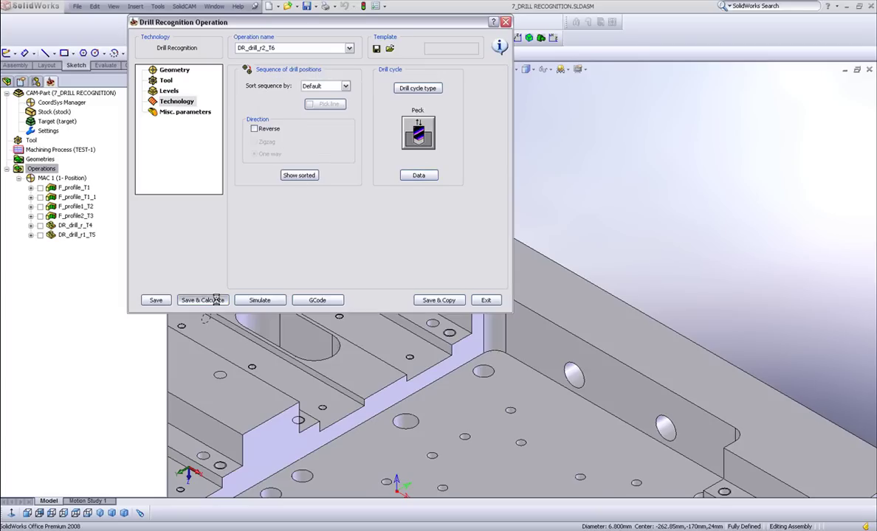
{"action": "left_click", "coordinate": [260, 301]}
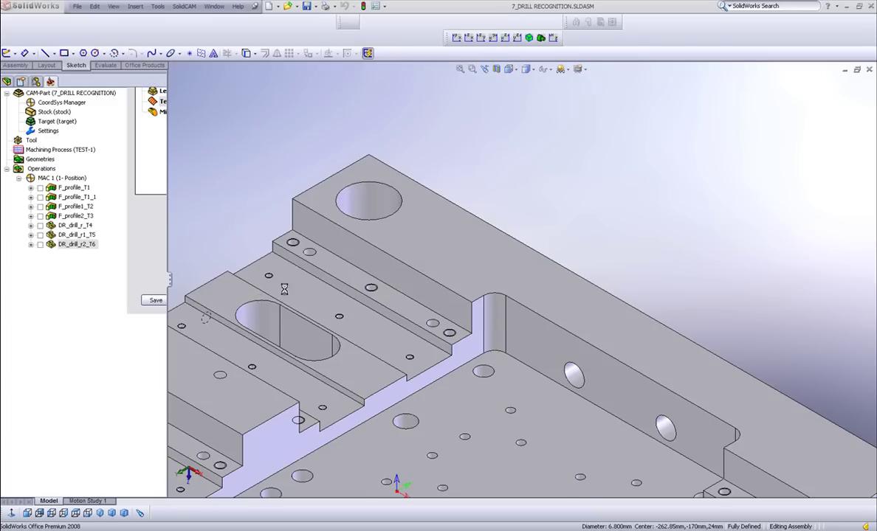
- Zoom into the stepped stock area, play the 6.8 mm peck drilling, then exit simulation and operation dialog
{"action": "scroll", "coordinate": [508, 193], "scroll_direction": "up", "scroll_amount": 10}
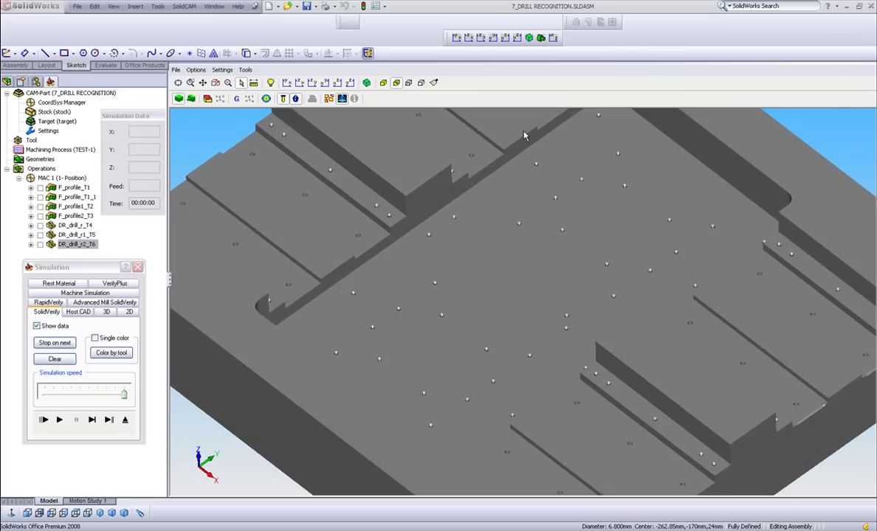
{"action": "middle_click_drag", "start_coordinate": [524, 135], "coordinate": [517, 346]}
{"action": "scroll", "coordinate": [517, 346], "scroll_direction": "up", "scroll_amount": 5}
{"action": "left_click", "coordinate": [59, 420]}
{"action": "left_click", "coordinate": [59, 420]}
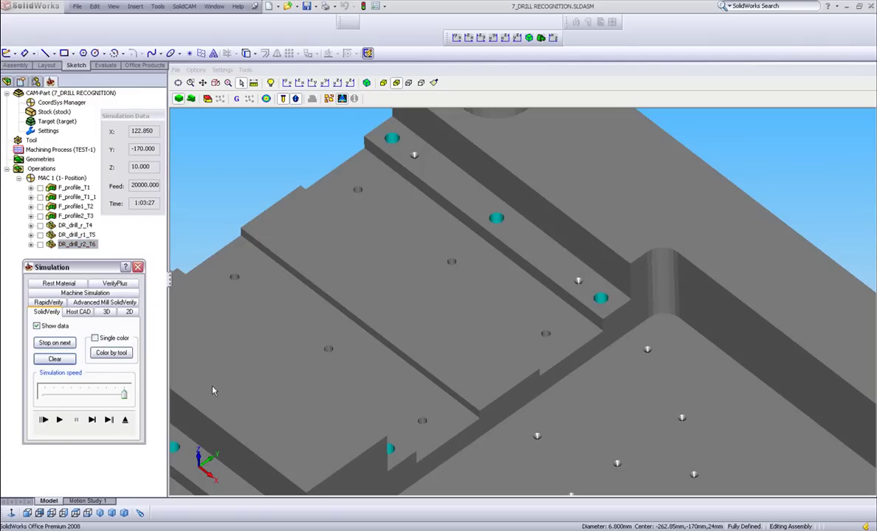
{"action": "left_click", "coordinate": [126, 420]}
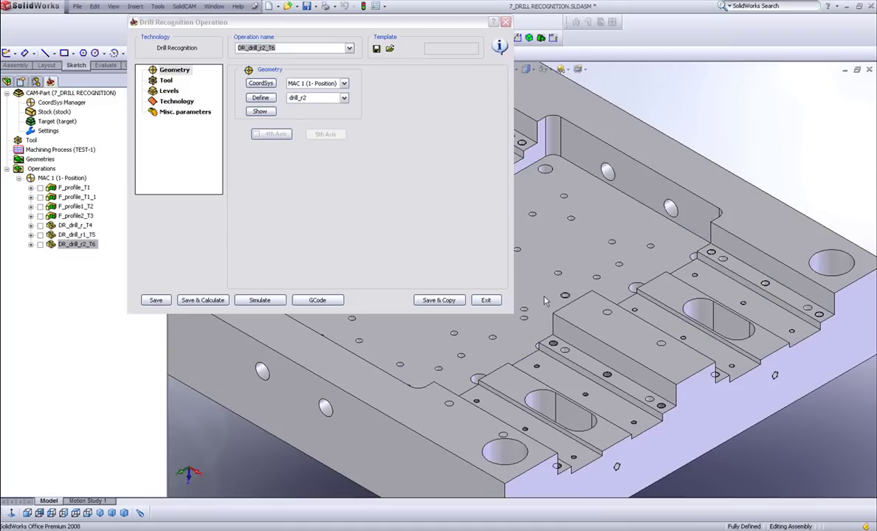
{"action": "left_click", "coordinate": [480, 300]}
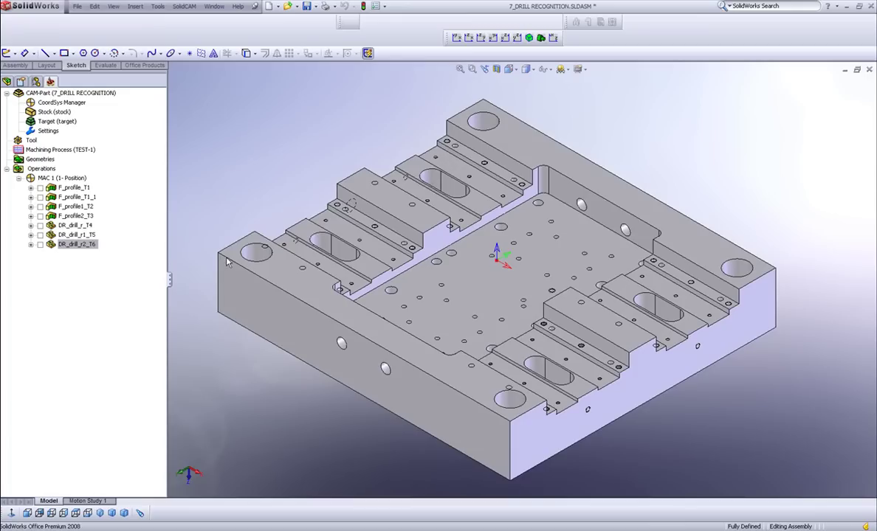
- Add another Drill Recognition operation and restrict its hole geometry to blind holes
{"action": "right_click", "coordinate": [42, 170]}
{"action": "mouse_move", "coordinate": [74, 173]}
{"action": "left_click", "coordinate": [191, 273]}
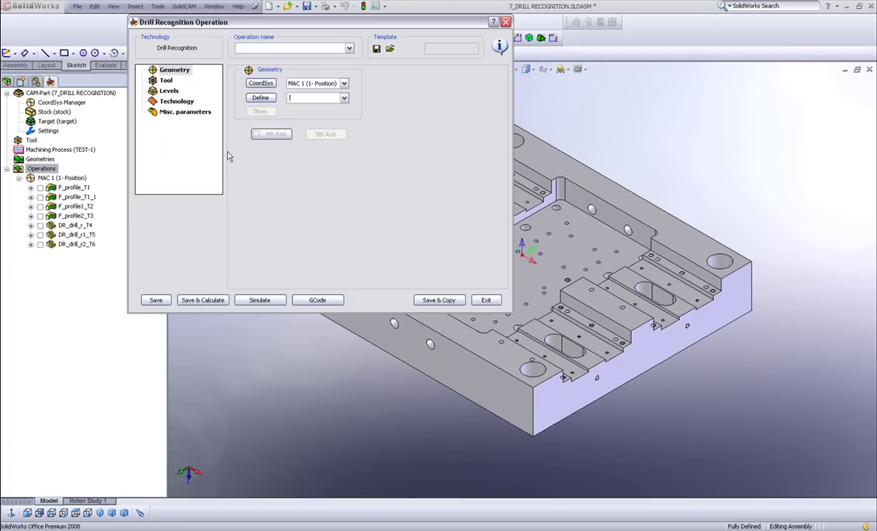
{"action": "left_click", "coordinate": [266, 100]}
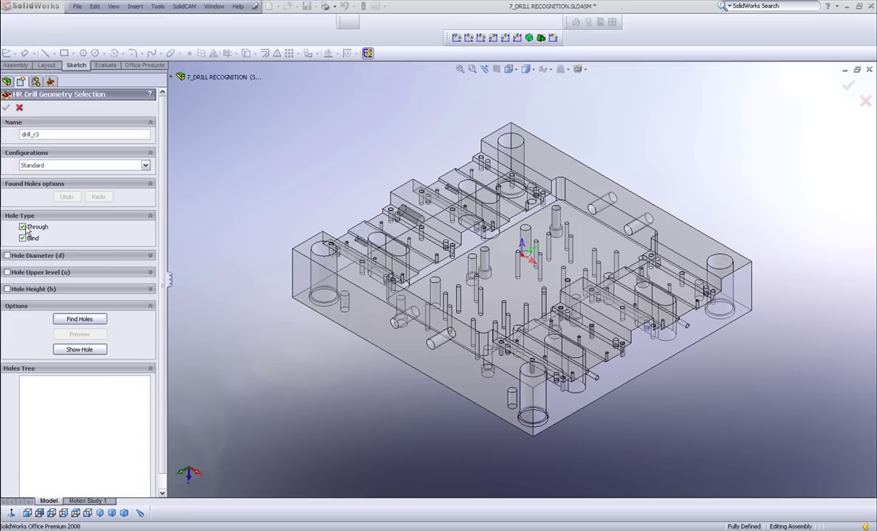
{"action": "left_click", "coordinate": [22, 226]}
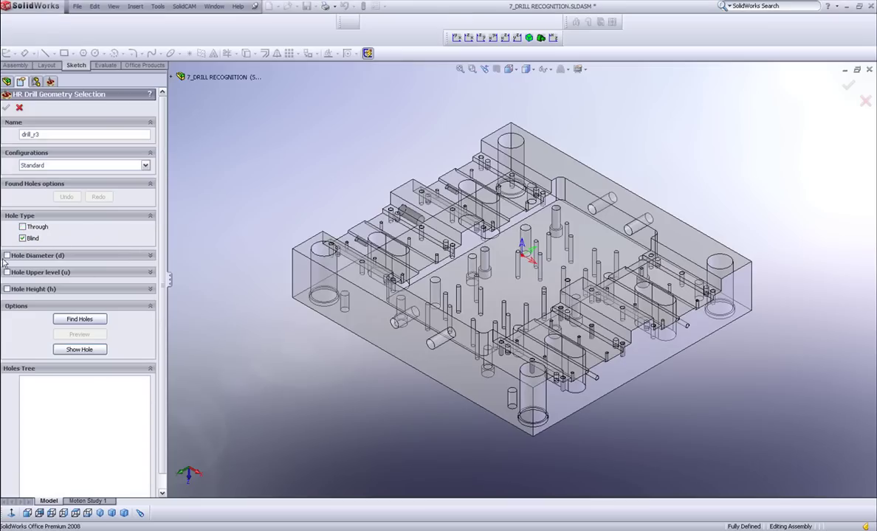
- Name the geometry drill_r3, filter hole diameters from 4.2 to 6.8 mm, and find the holes
{"action": "left_click", "coordinate": [7, 256]}
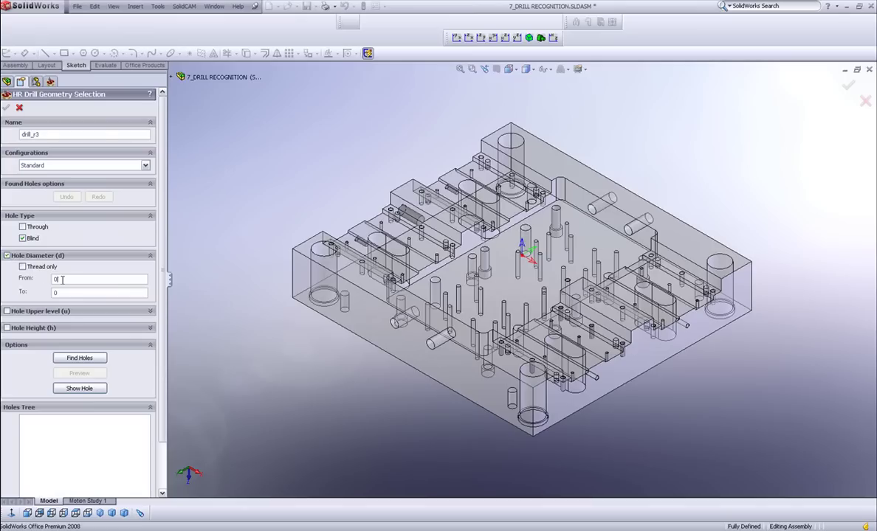
{"action": "type", "text": "3"}
{"action": "scroll", "coordinate": [407, 150], "scroll_direction": "down", "scroll_amount": 3}
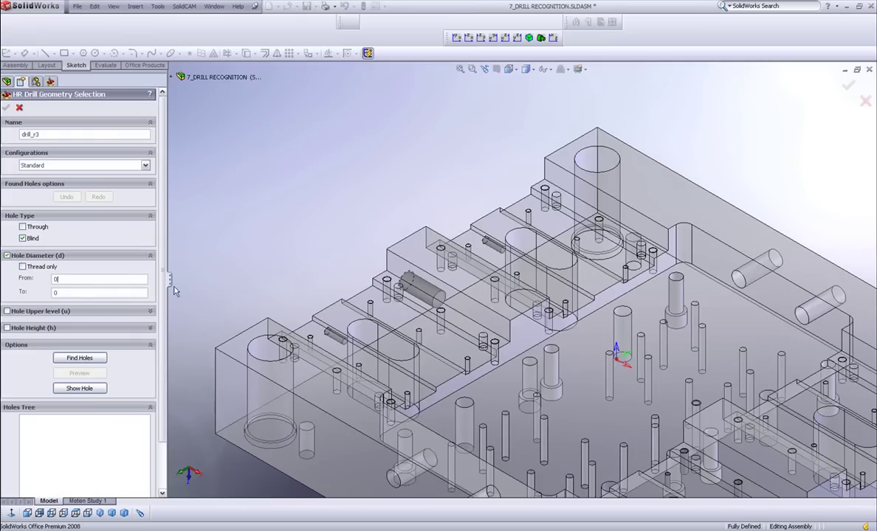
{"action": "left_click", "coordinate": [493, 206]}
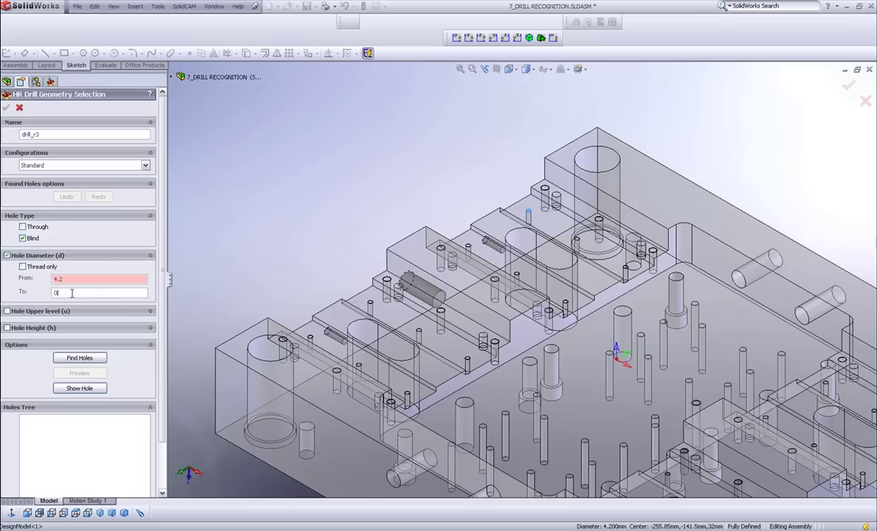
{"action": "left_click", "coordinate": [546, 190]}
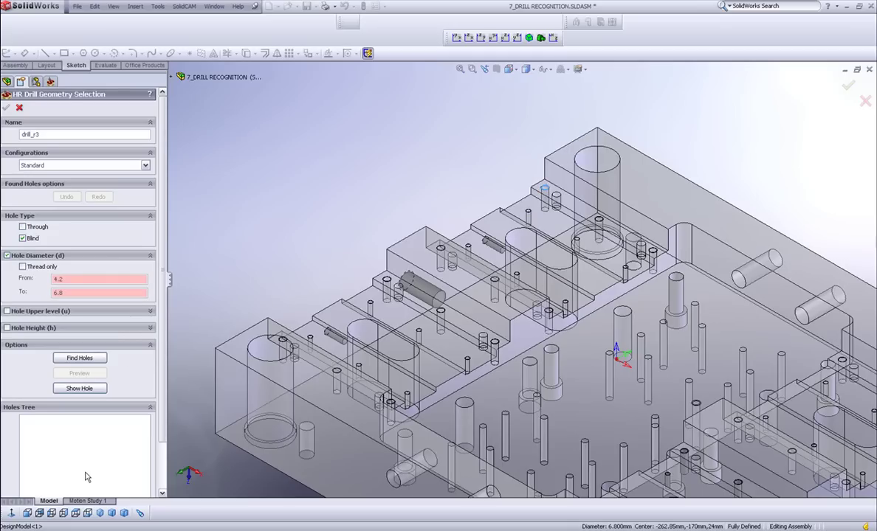
{"action": "left_click", "coordinate": [82, 358]}
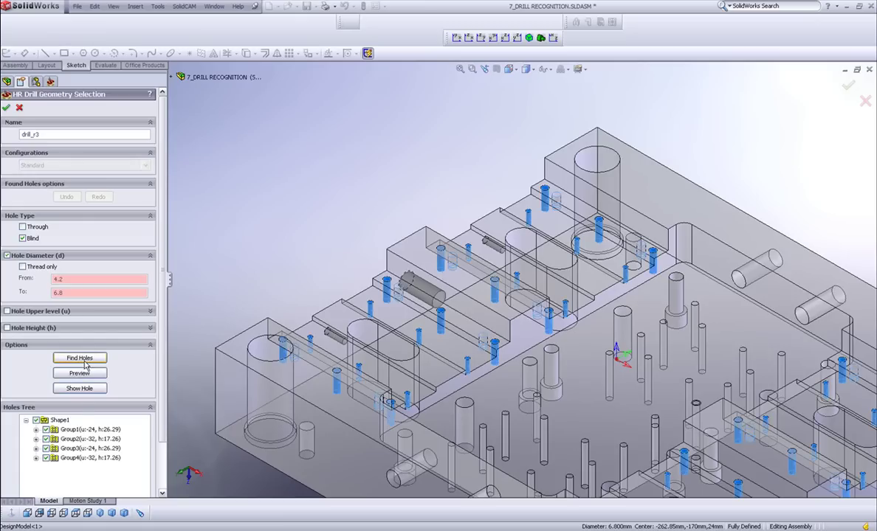
- Review which holes belong to Group1 through Group4
{"action": "left_click", "coordinate": [70, 429]}
{"action": "left_click", "coordinate": [71, 439]}
{"action": "left_click", "coordinate": [72, 458]}
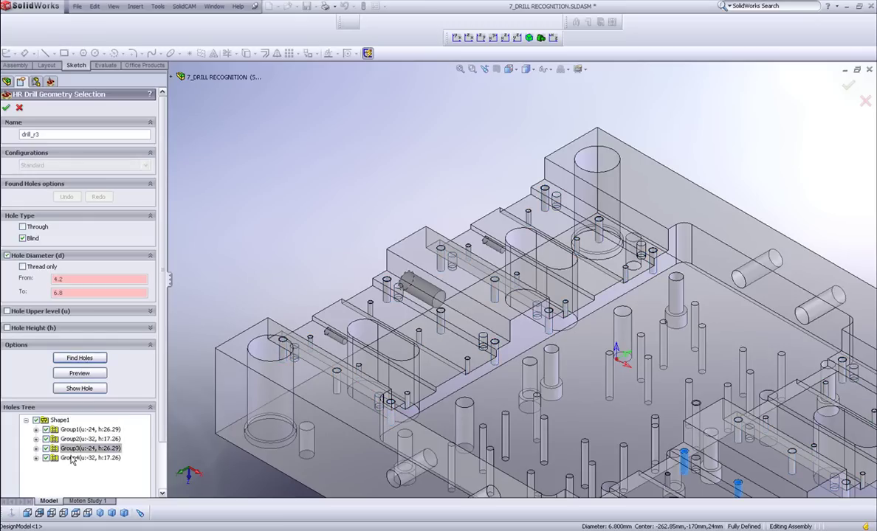
{"action": "left_click", "coordinate": [74, 430]}
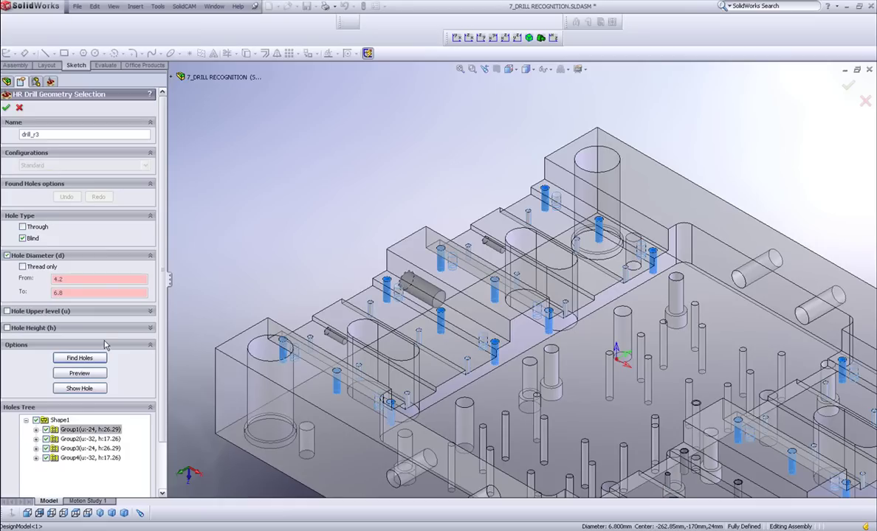
- Confirm the drill_r3 geometry and assign tool 2, the 10 mm CHAMFER DRILL, to DR_drill_r3_T2
{"action": "left_click", "coordinate": [5, 107]}
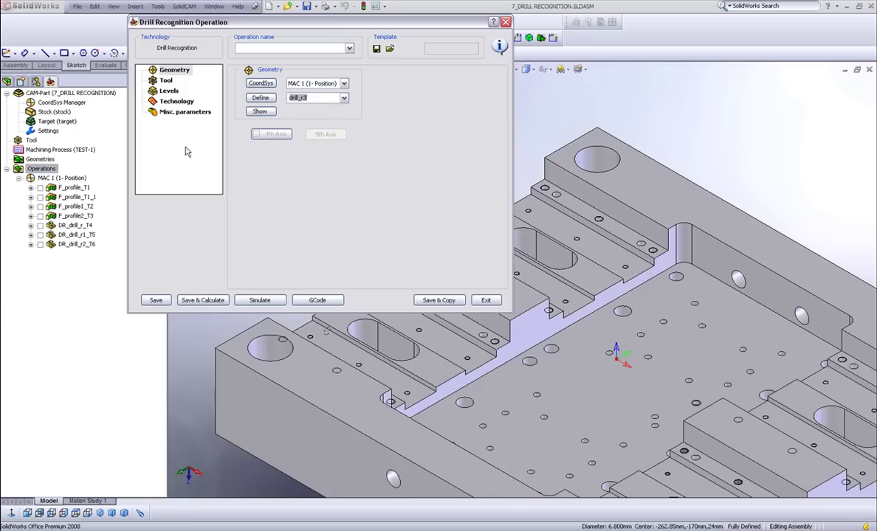
{"action": "left_click", "coordinate": [166, 79]}
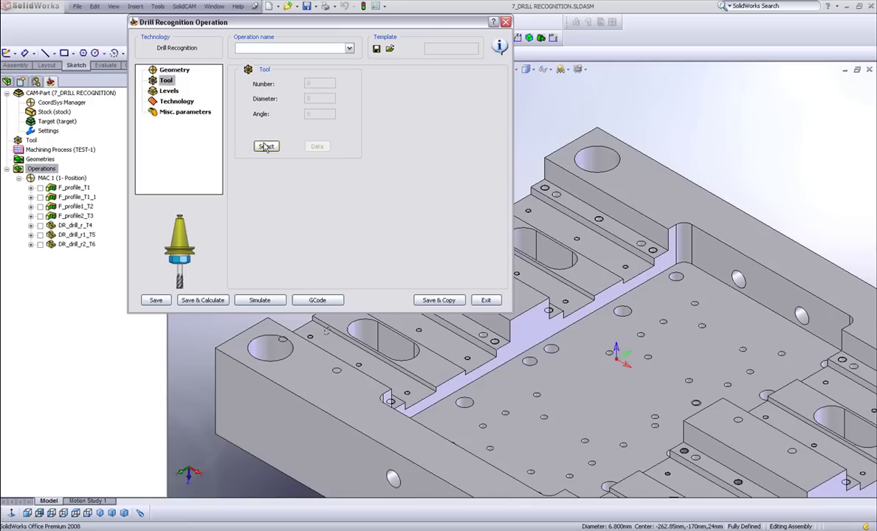
{"action": "left_click", "coordinate": [260, 142]}
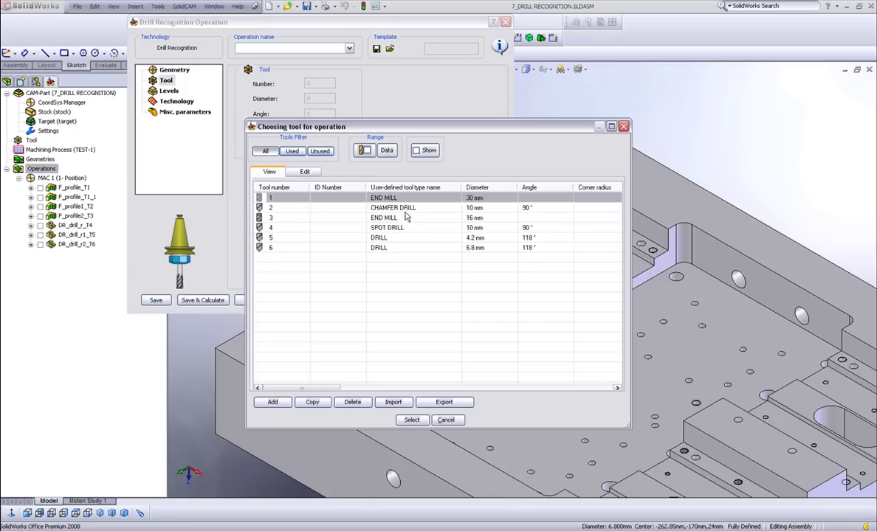
{"action": "left_click", "coordinate": [378, 208]}
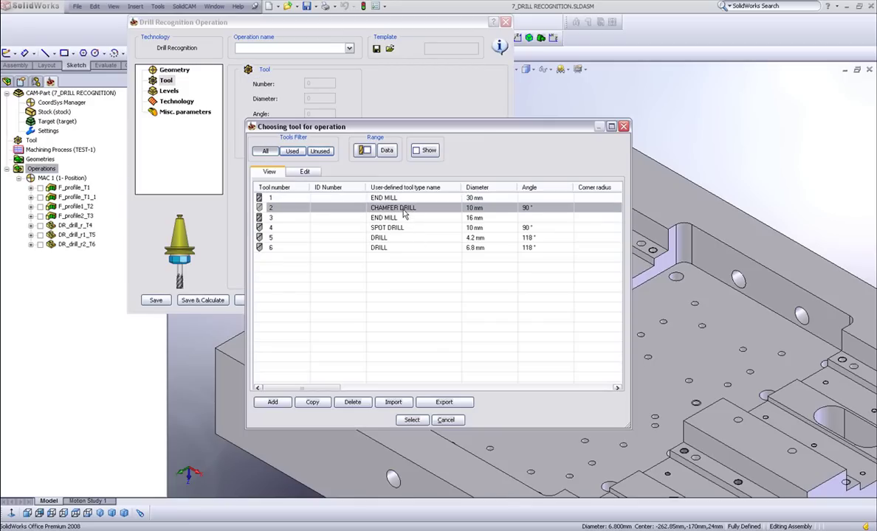
{"action": "left_click", "coordinate": [411, 420]}
{"action": "left_click", "coordinate": [169, 90]}
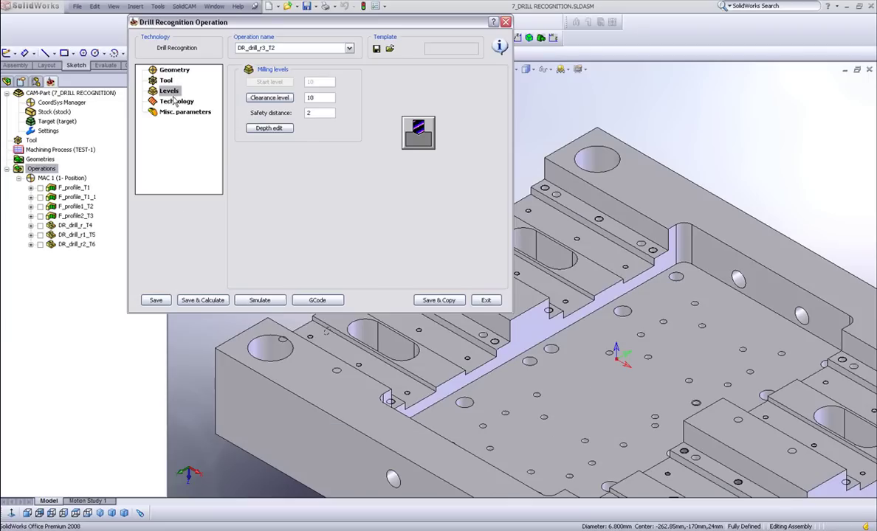
- In Depth Edit, set Group1's drill depth to 0 and its Diameter Value depth to 8.4
{"action": "left_click", "coordinate": [270, 129]}
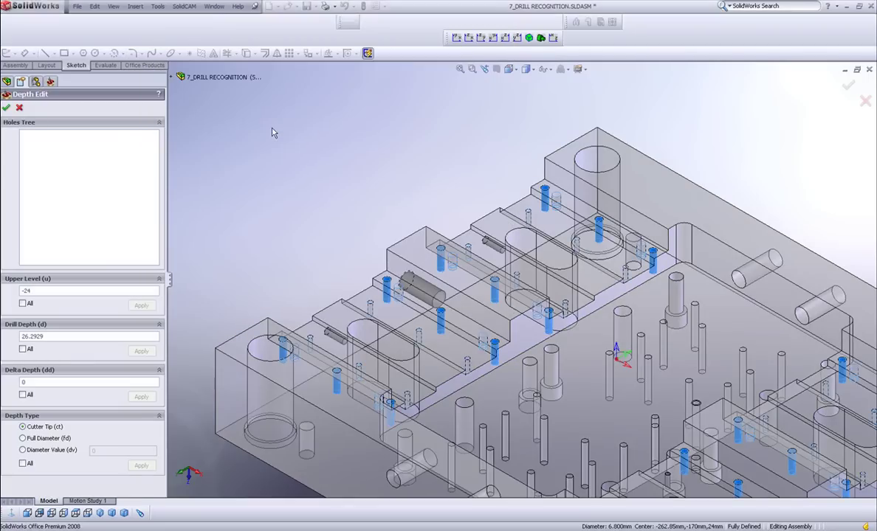
{"action": "middle_click_drag", "start_coordinate": [499, 205], "coordinate": [465, 161]}
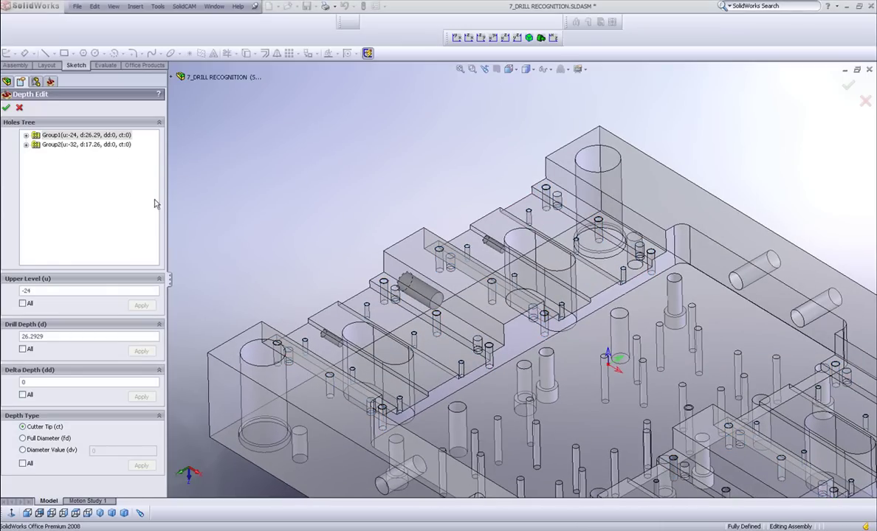
{"action": "left_click", "coordinate": [53, 137]}
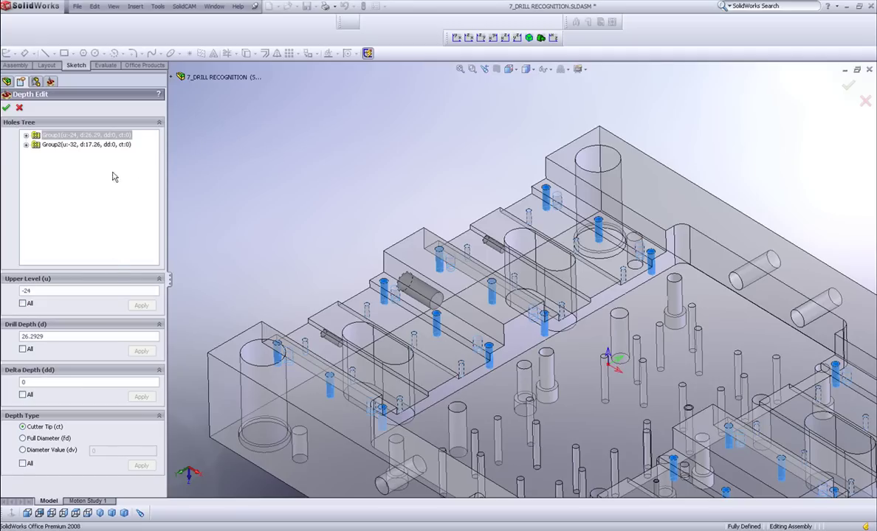
{"action": "double_click", "coordinate": [67, 336]}
{"action": "type", "text": "0"}
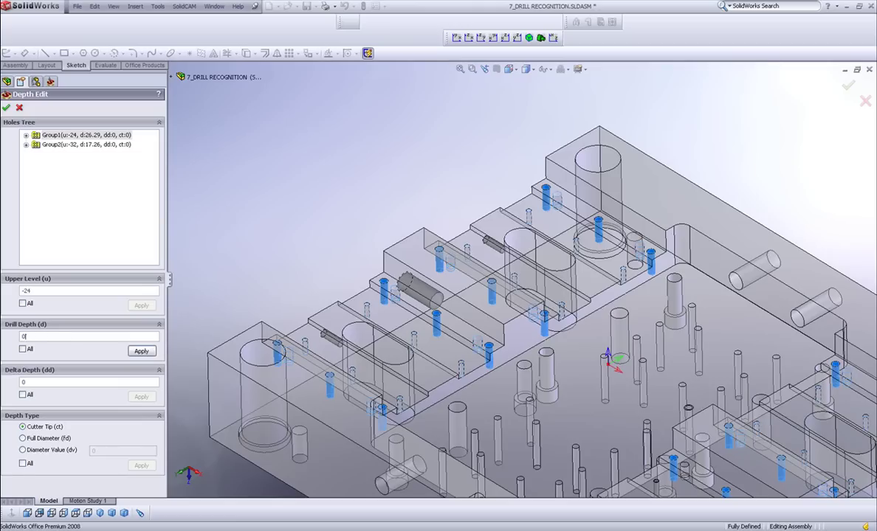
{"action": "left_click", "coordinate": [139, 352]}
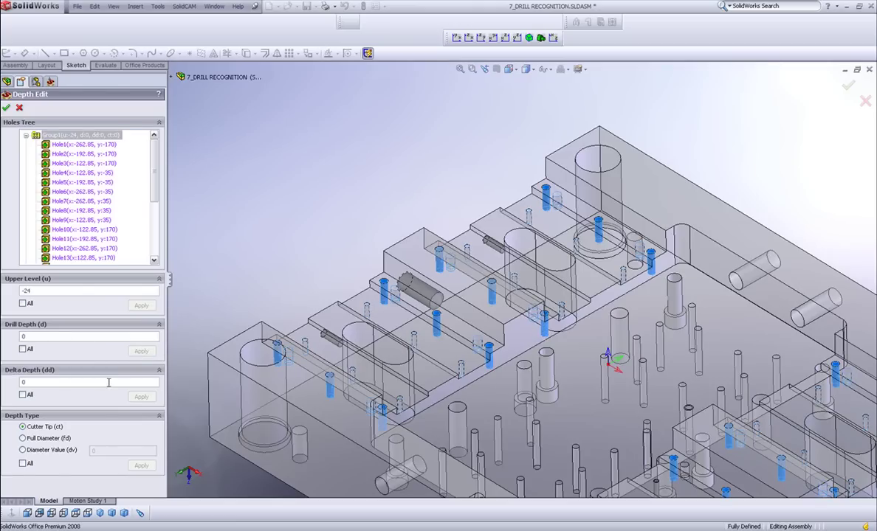
{"action": "left_click", "coordinate": [23, 450]}
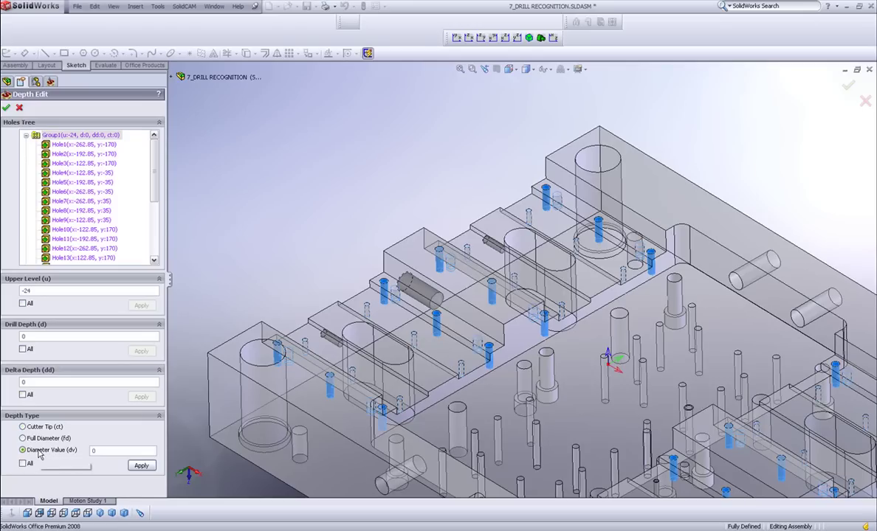
{"action": "left_click", "coordinate": [101, 451]}
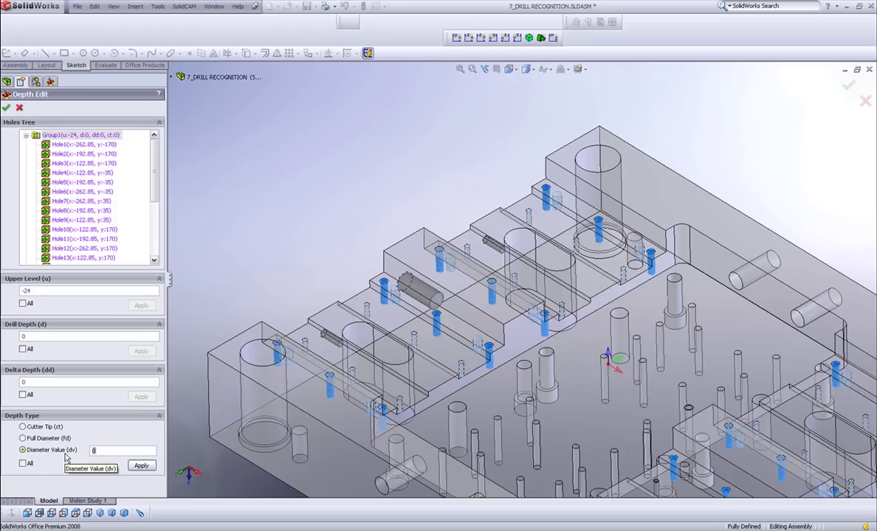
{"action": "type", "text": "3"}
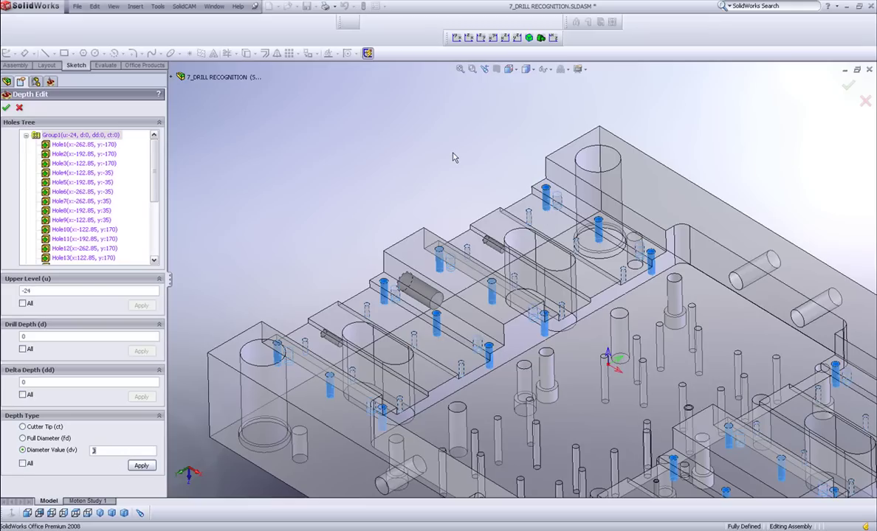
{"action": "left_click", "coordinate": [142, 467]}
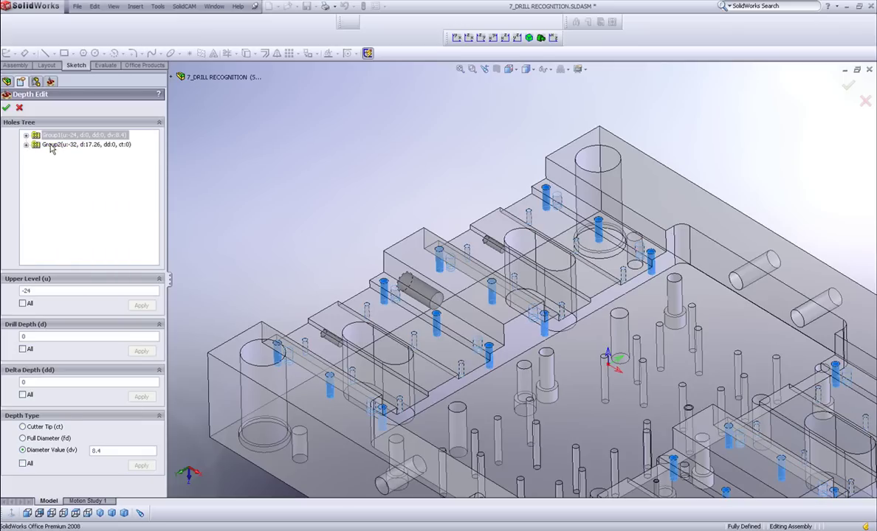
- In Depth Edit, set Group2's drill depth to 0 and its Diameter Value depth to 5.4
{"action": "left_click", "coordinate": [50, 146]}
{"action": "double_click", "coordinate": [58, 338]}
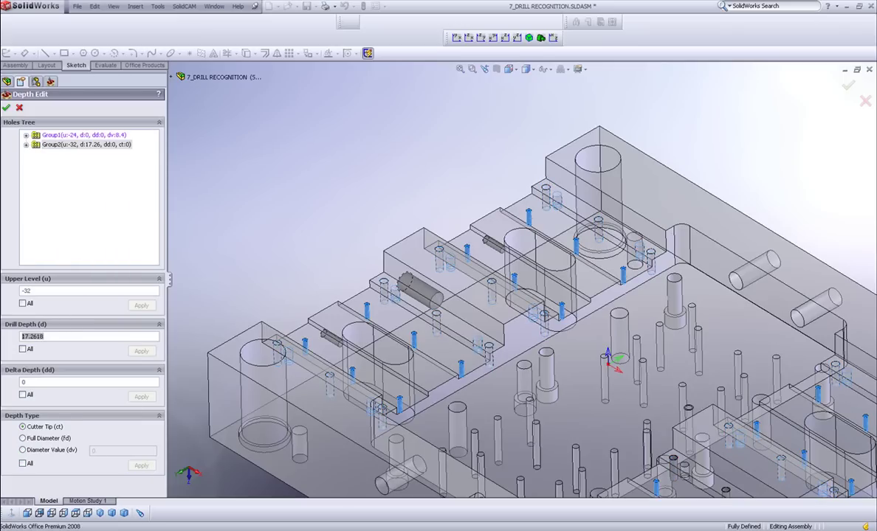
{"action": "type", "text": "0"}
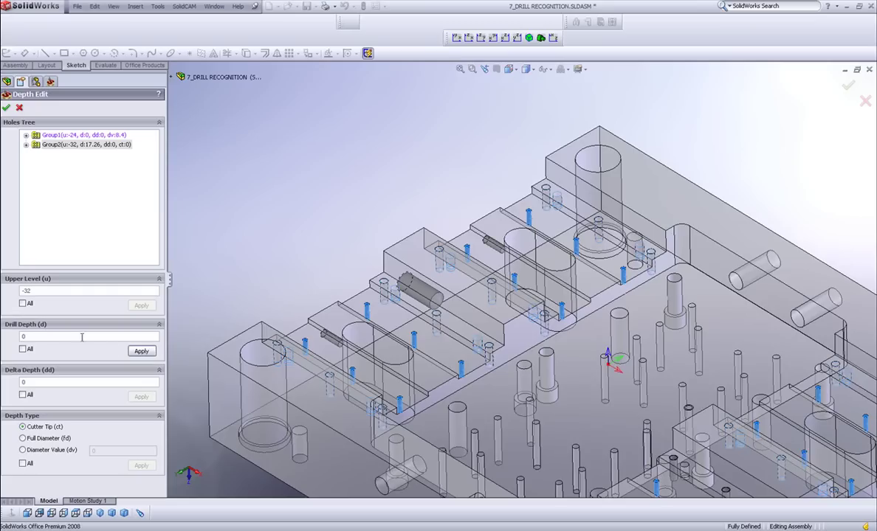
{"action": "left_click", "coordinate": [136, 352]}
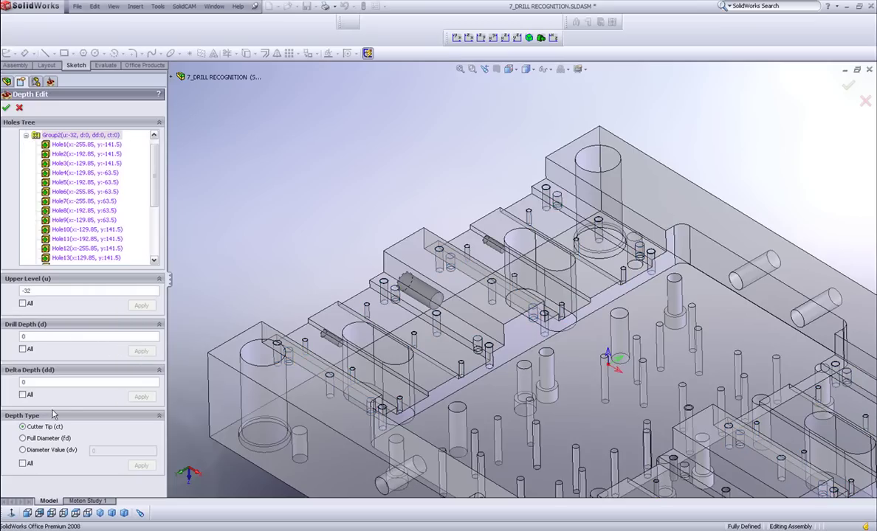
{"action": "left_click", "coordinate": [22, 450]}
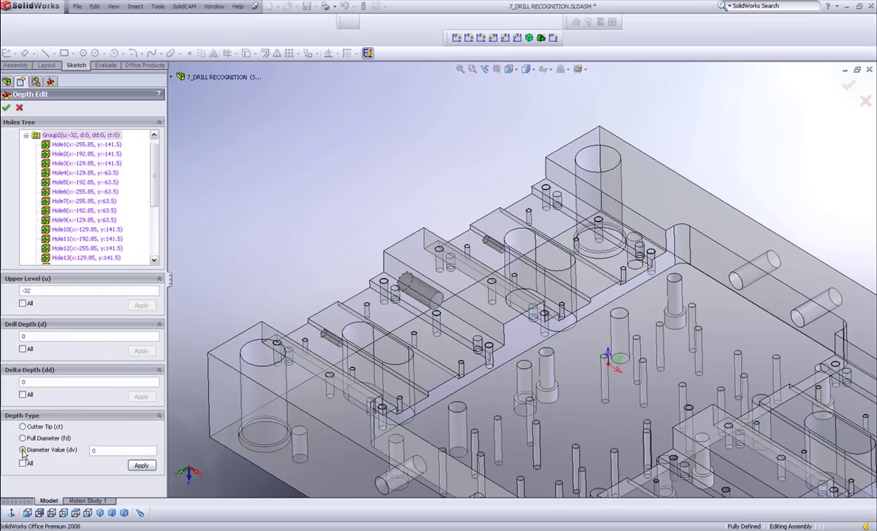
{"action": "type", "text": "303"}
{"action": "left_click", "coordinate": [138, 468]}
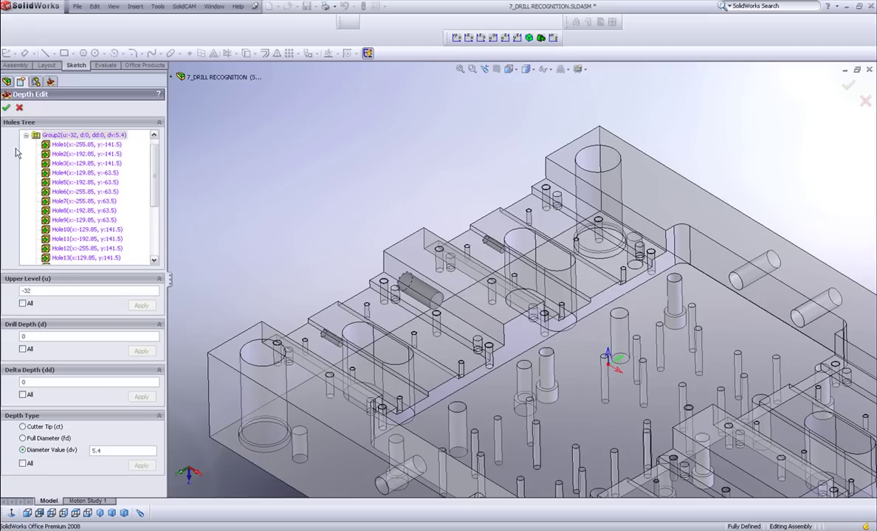
- Confirm the edited group depths, then save, calculate and simulate DR_drill_r3_T2
{"action": "left_click", "coordinate": [6, 108]}
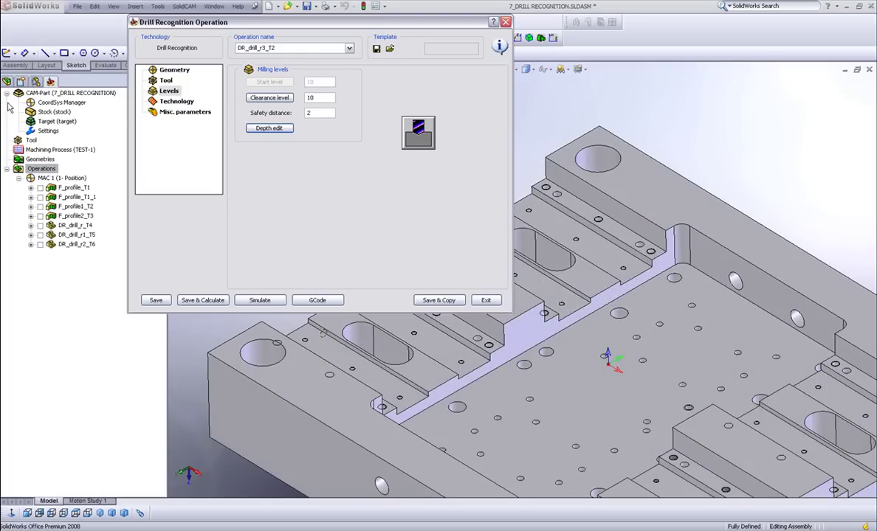
{"action": "left_click", "coordinate": [170, 102]}
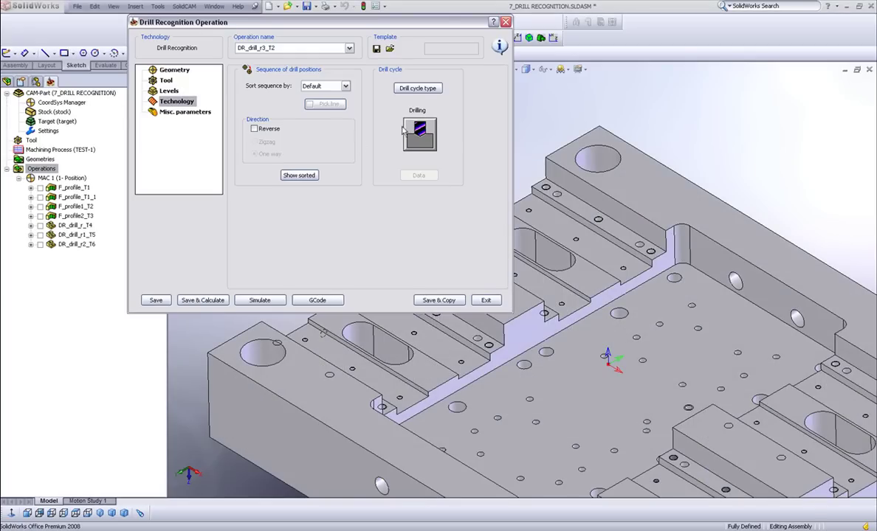
{"action": "left_click", "coordinate": [200, 300]}
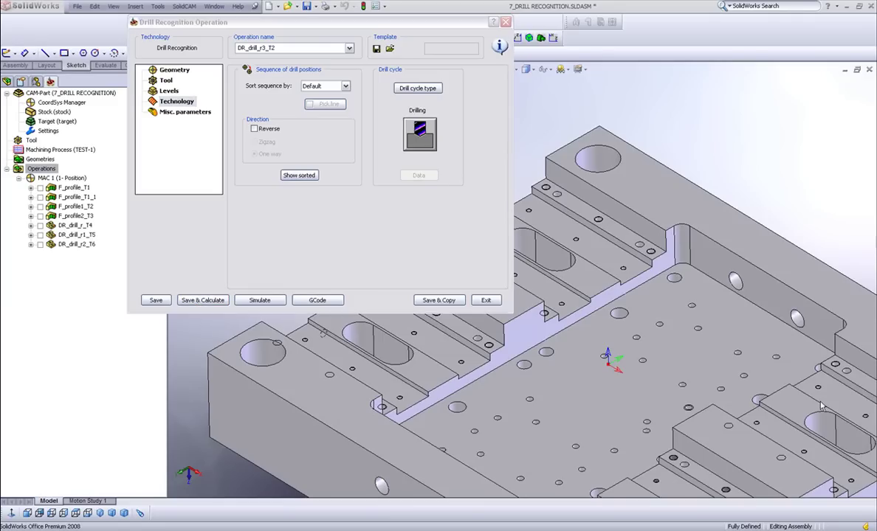
{"action": "left_click", "coordinate": [258, 301]}
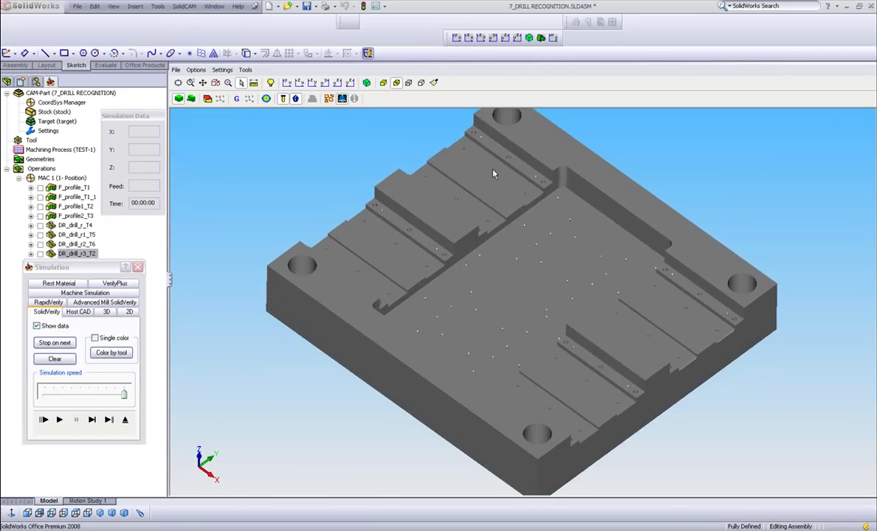
- Play the DR_drill_r3_T2 chamfer drilling in SolidVerify and zoom in on the blind-hole countersinks
{"action": "scroll", "coordinate": [494, 173], "scroll_direction": "up", "scroll_amount": 5}
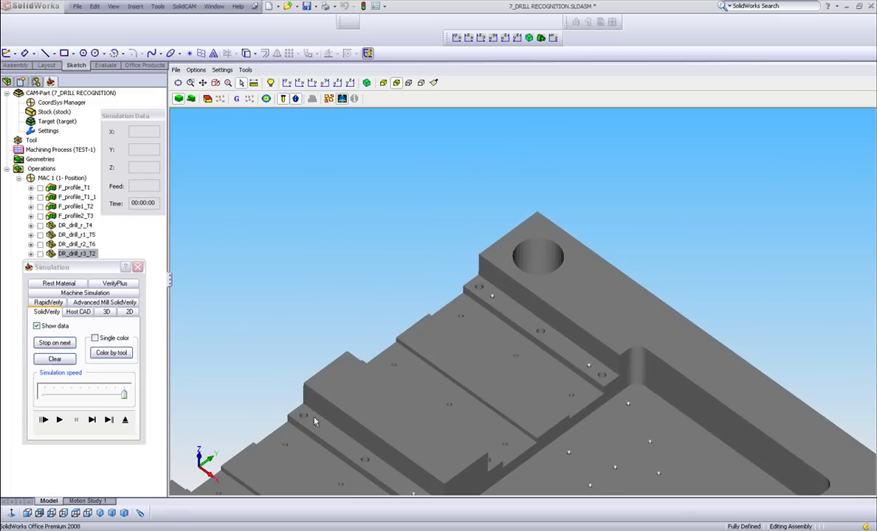
{"action": "left_click", "coordinate": [59, 419]}
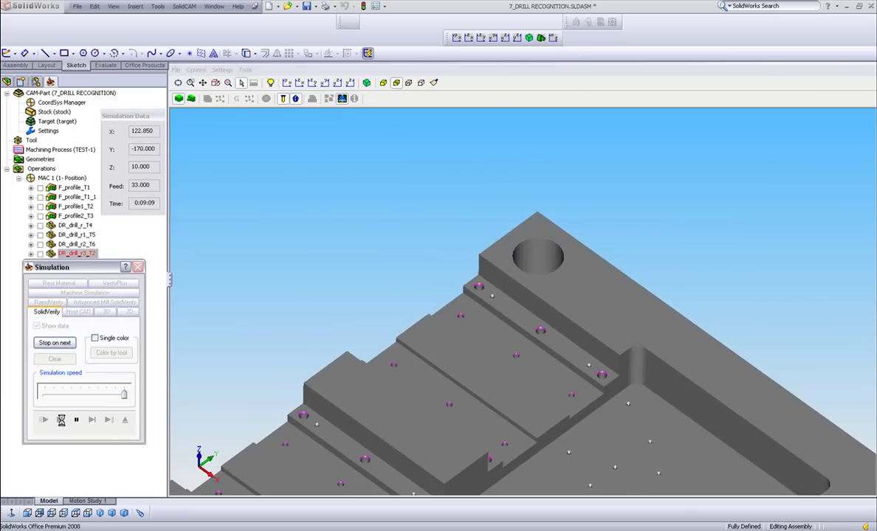
{"action": "scroll", "coordinate": [470, 295], "scroll_direction": "up", "scroll_amount": 3}
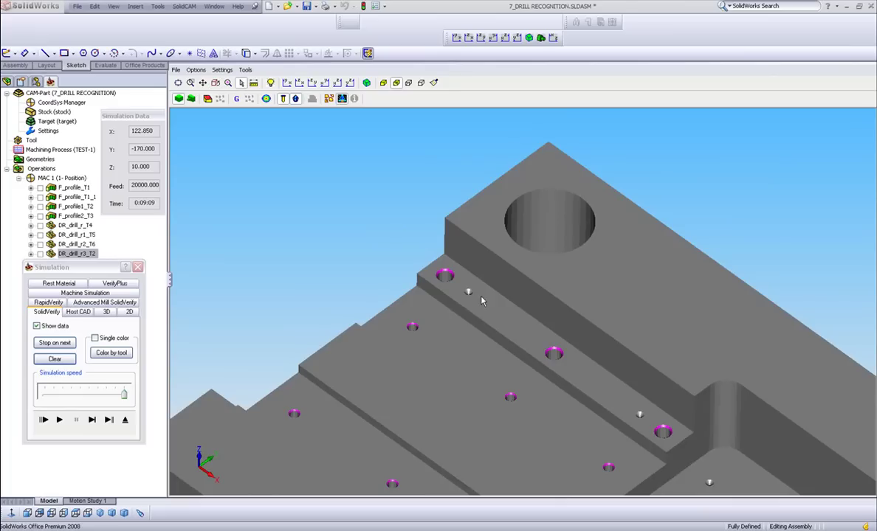
{"action": "scroll", "coordinate": [476, 294], "scroll_direction": "up", "scroll_amount": 2}
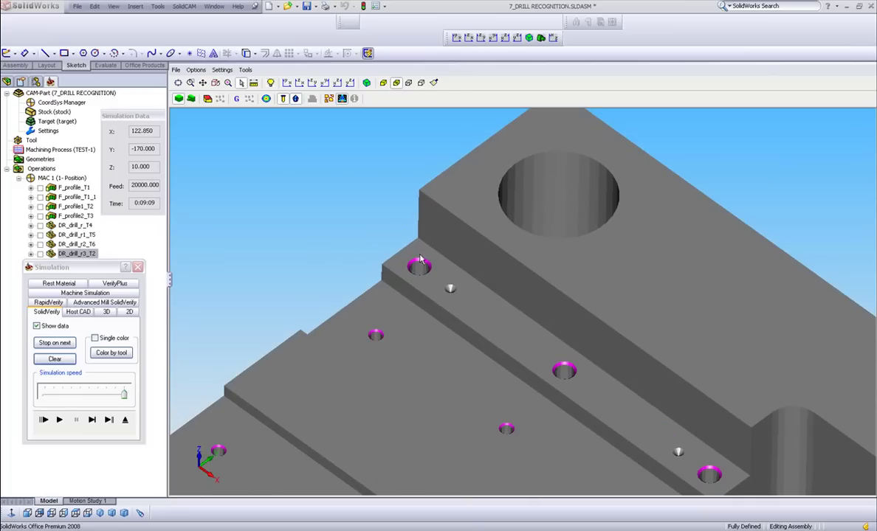